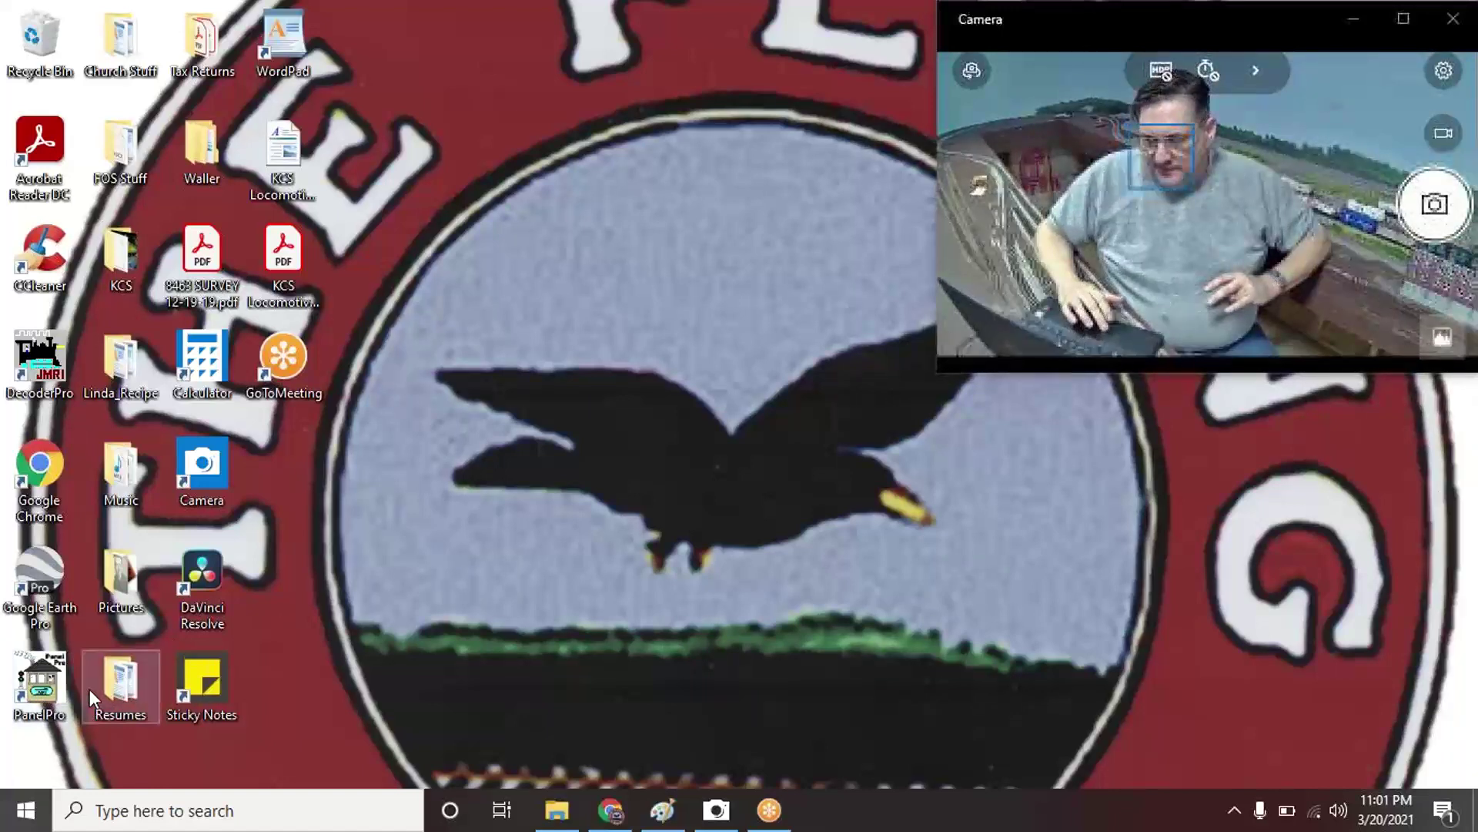
- Launch PanelPro, enlarge and reposition its main window, then bring up the File and Edit menus
{"action": "double_click", "coordinate": [43, 685]}
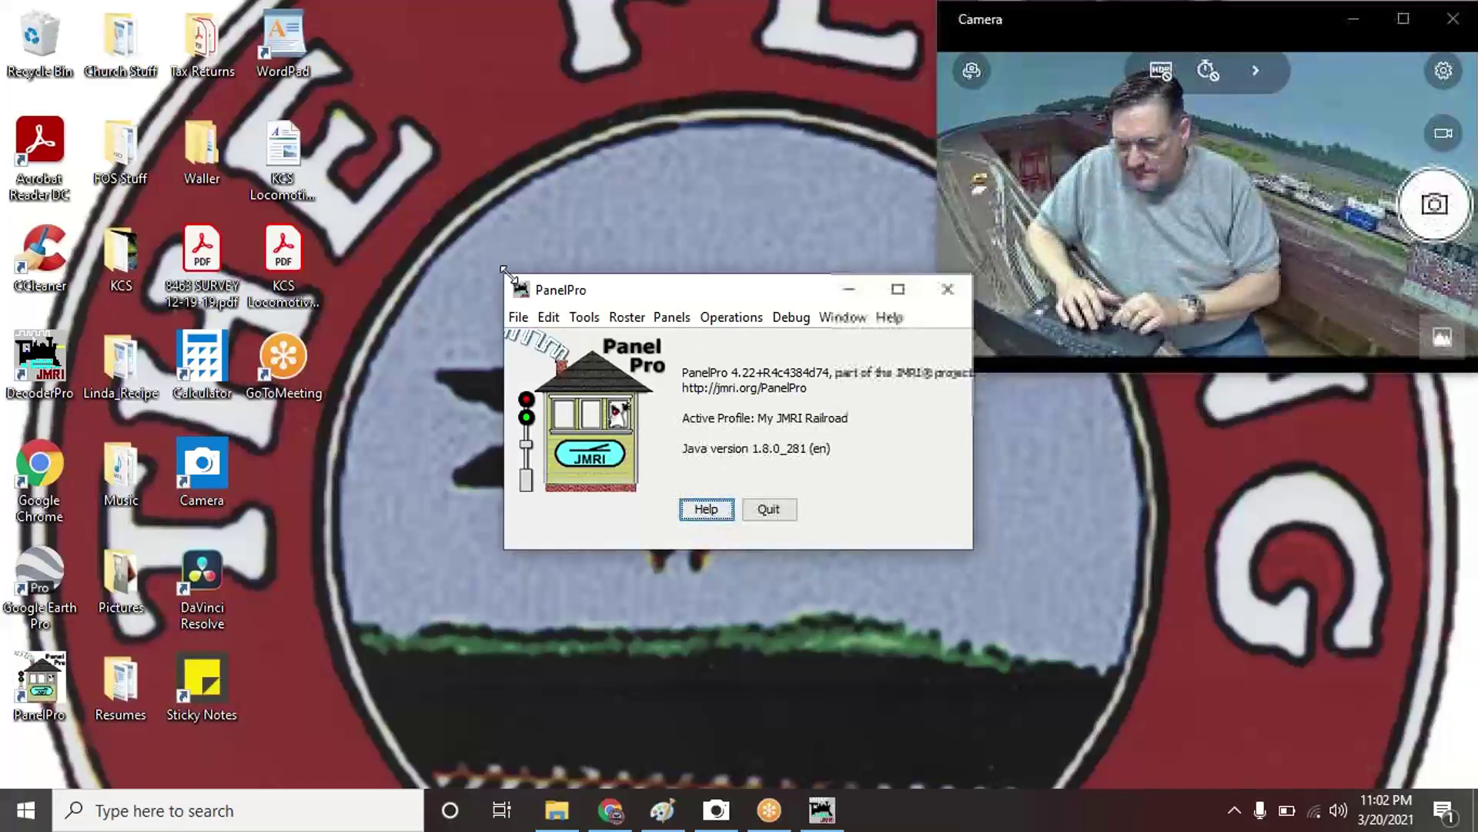
{"action": "left_click_drag", "start_coordinate": [502, 271], "coordinate": [137, 101]}
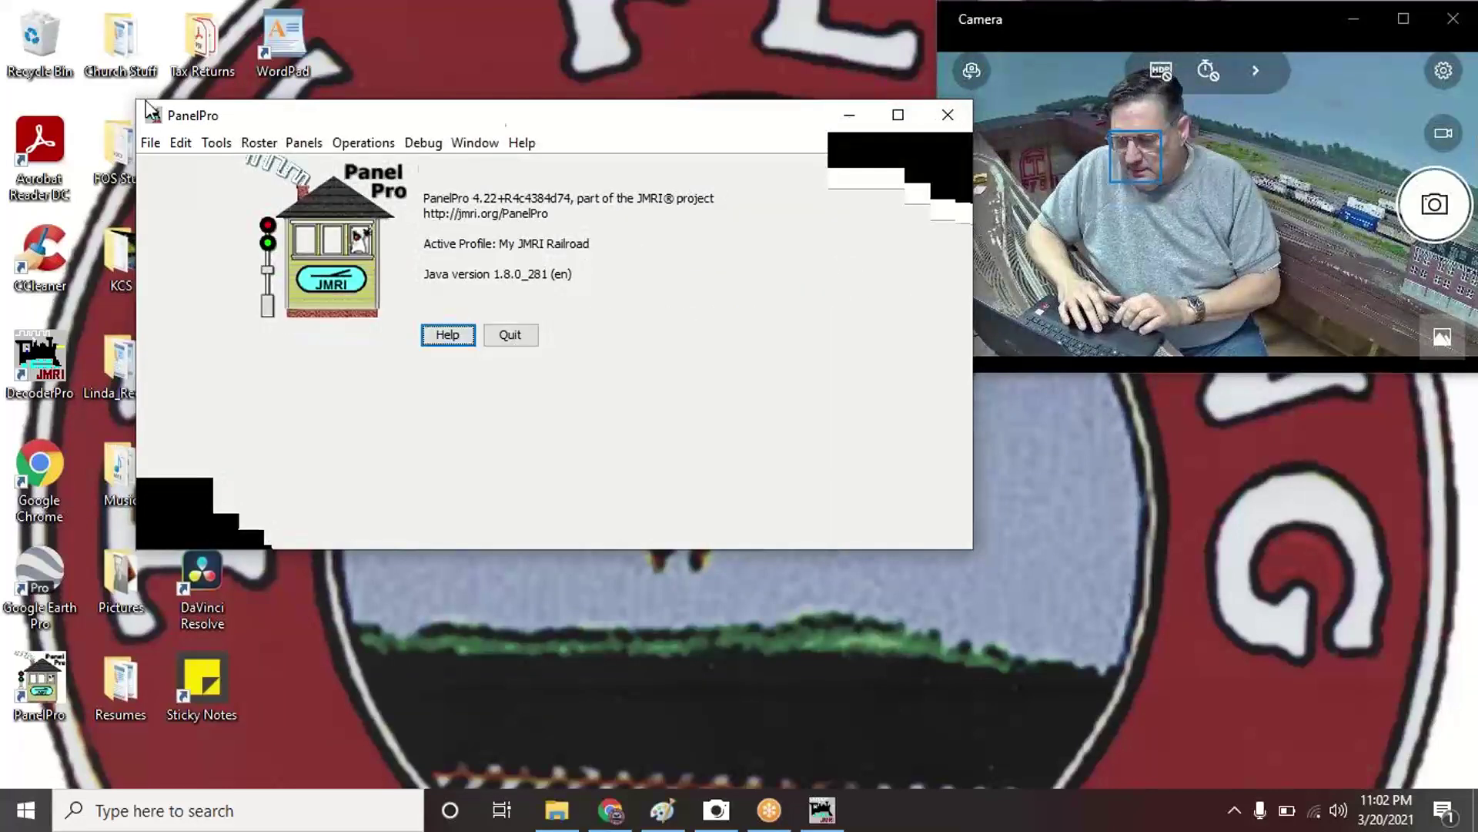
{"action": "left_click_drag", "start_coordinate": [503, 119], "coordinate": [594, 175]}
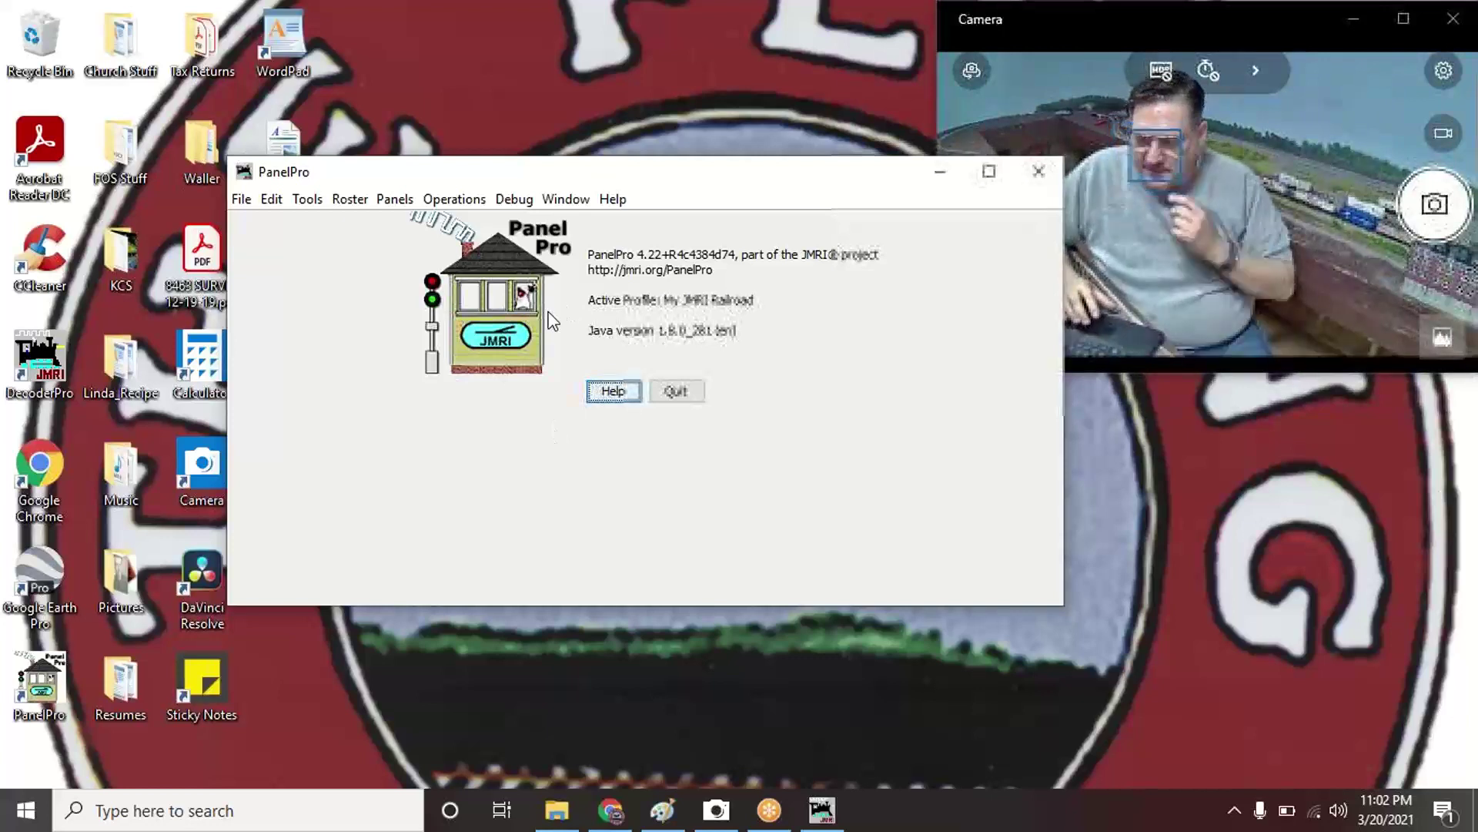
{"action": "left_click", "coordinate": [242, 202]}
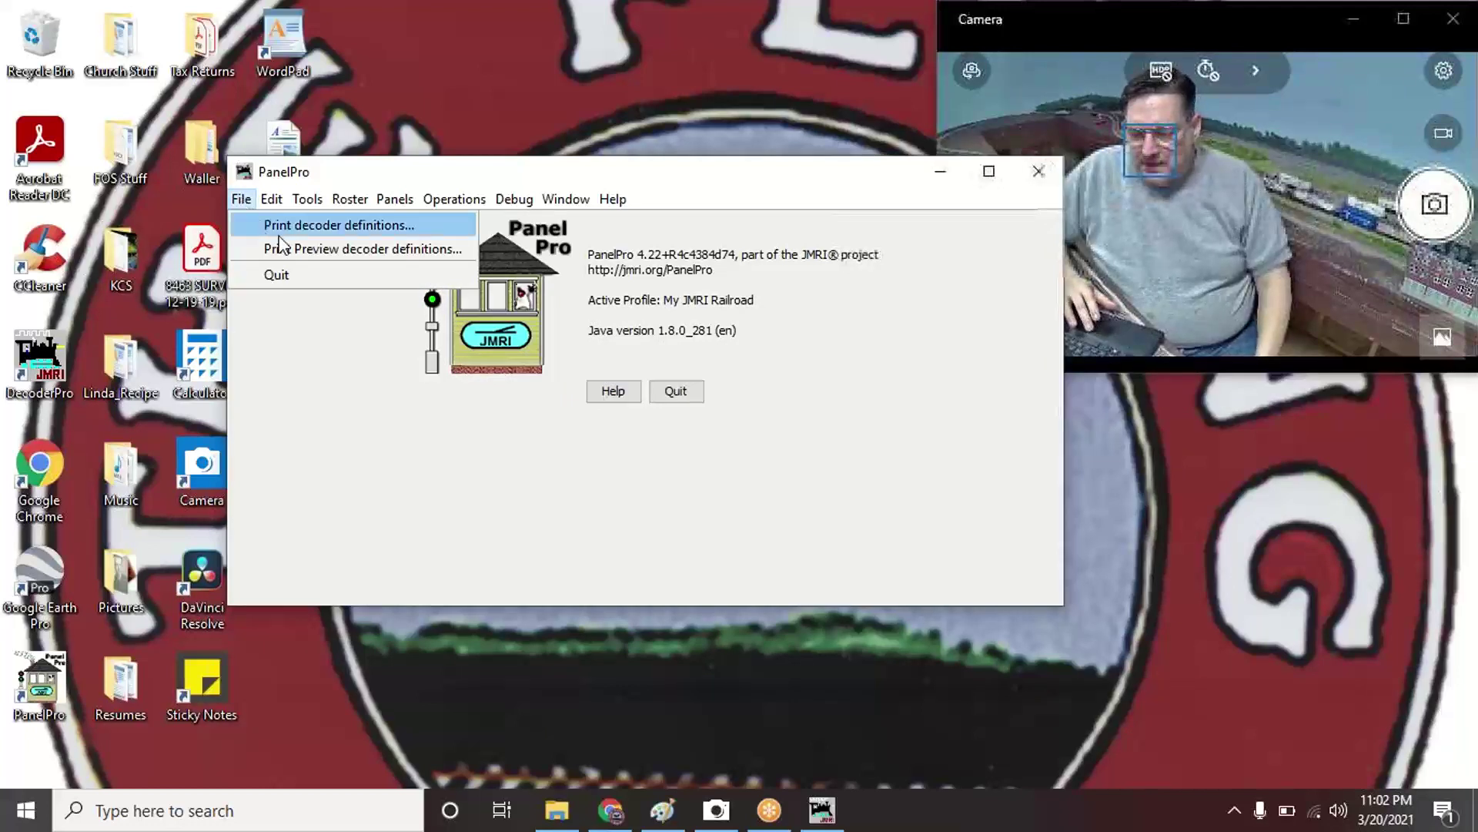
{"action": "mouse_move", "coordinate": [269, 203]}
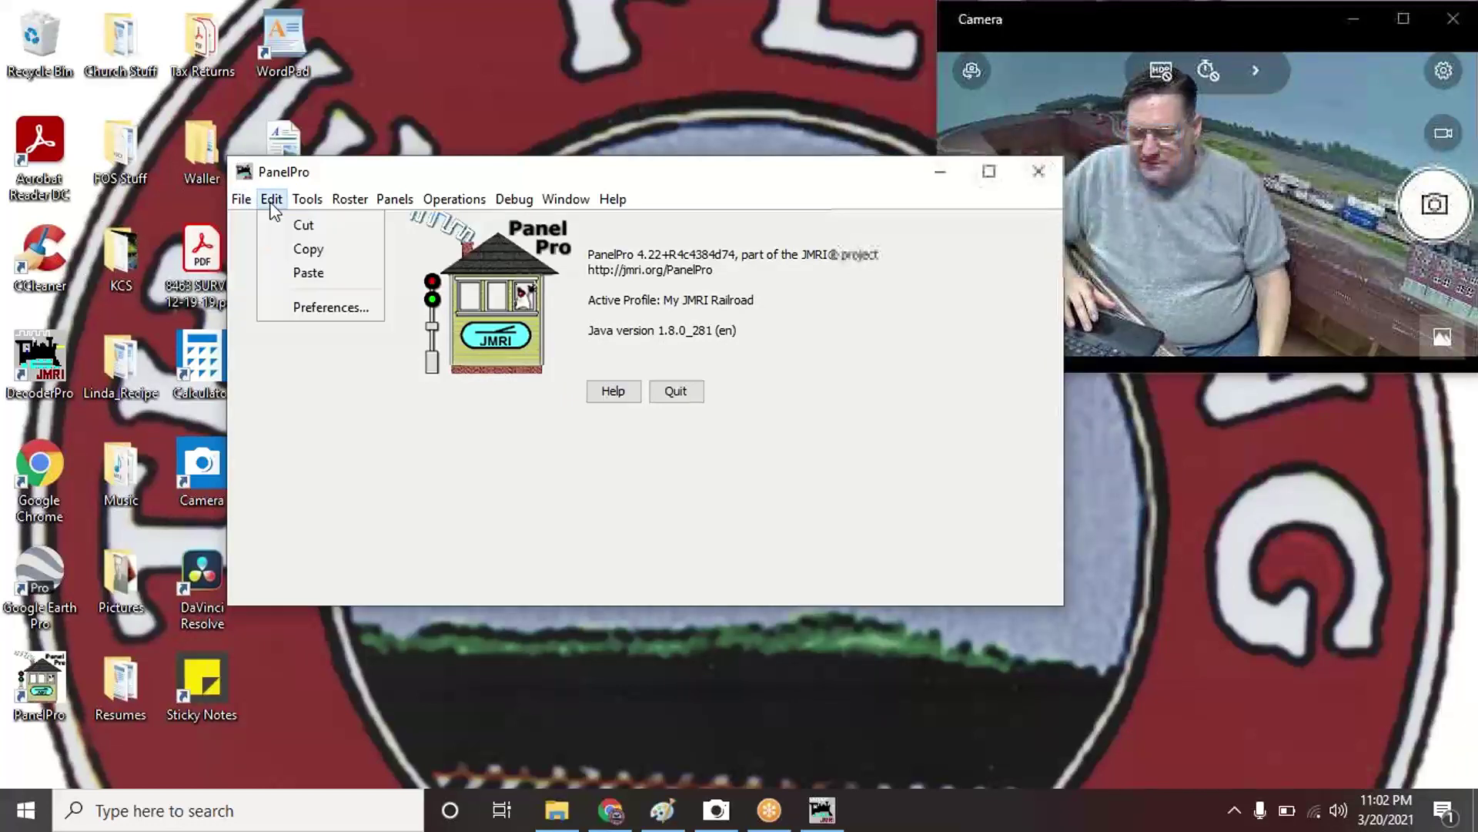
- Open Edit > Preferences, show the connection Defaults page and shift the window left
{"action": "left_click", "coordinate": [299, 312]}
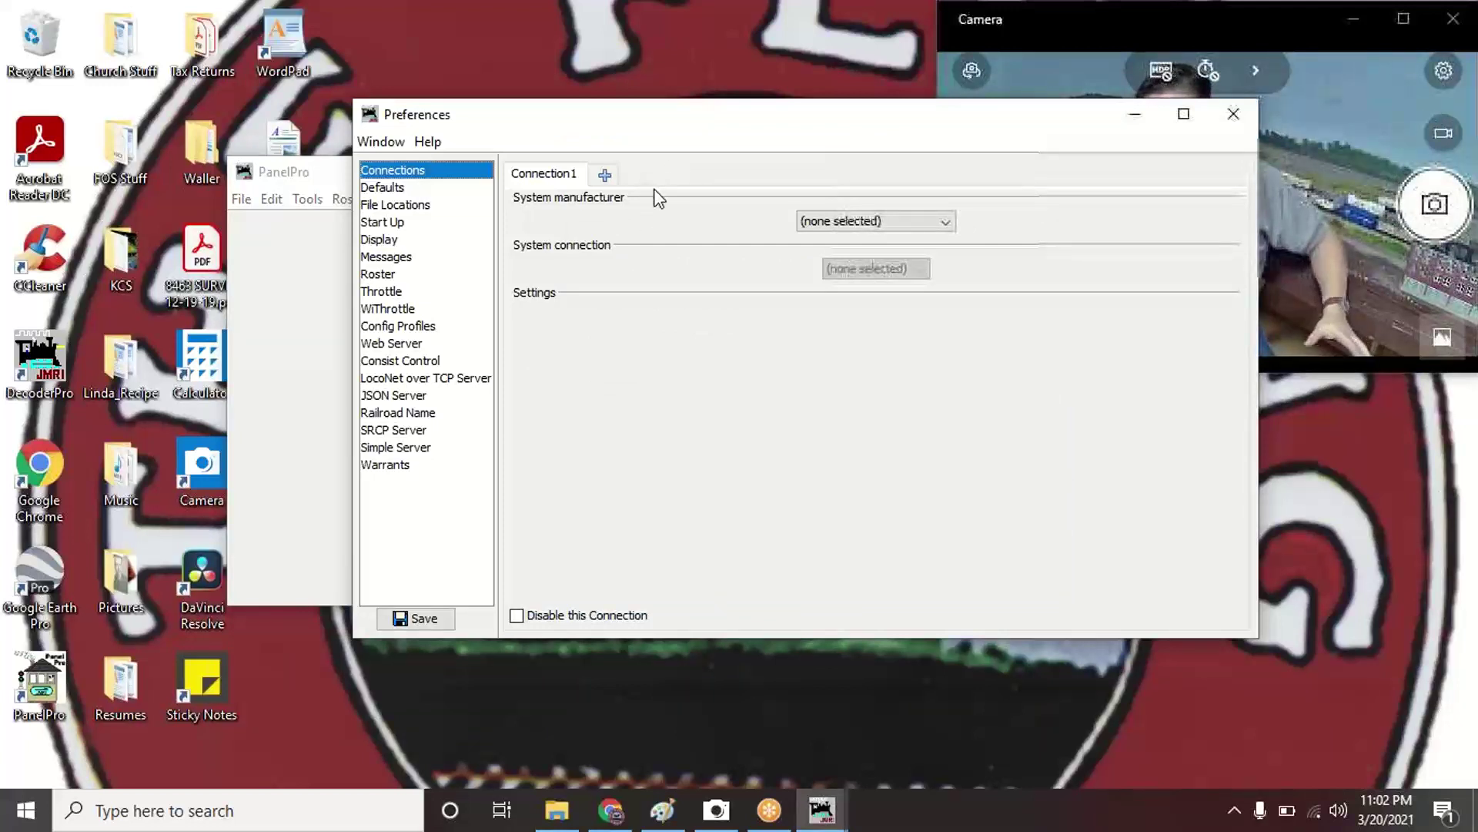
{"action": "left_click", "coordinate": [390, 190]}
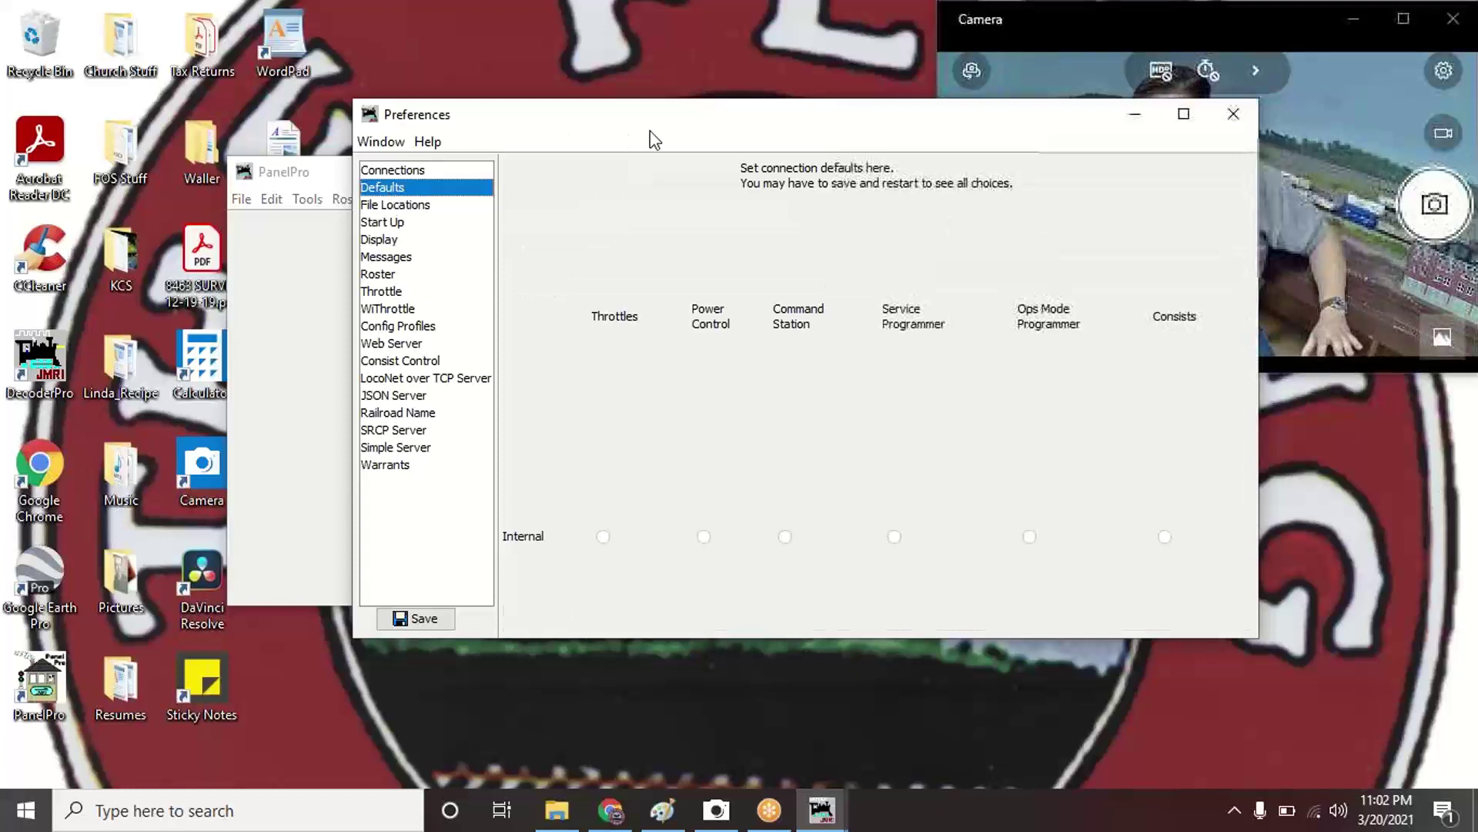
{"action": "left_click_drag", "start_coordinate": [668, 132], "coordinate": [493, 137]}
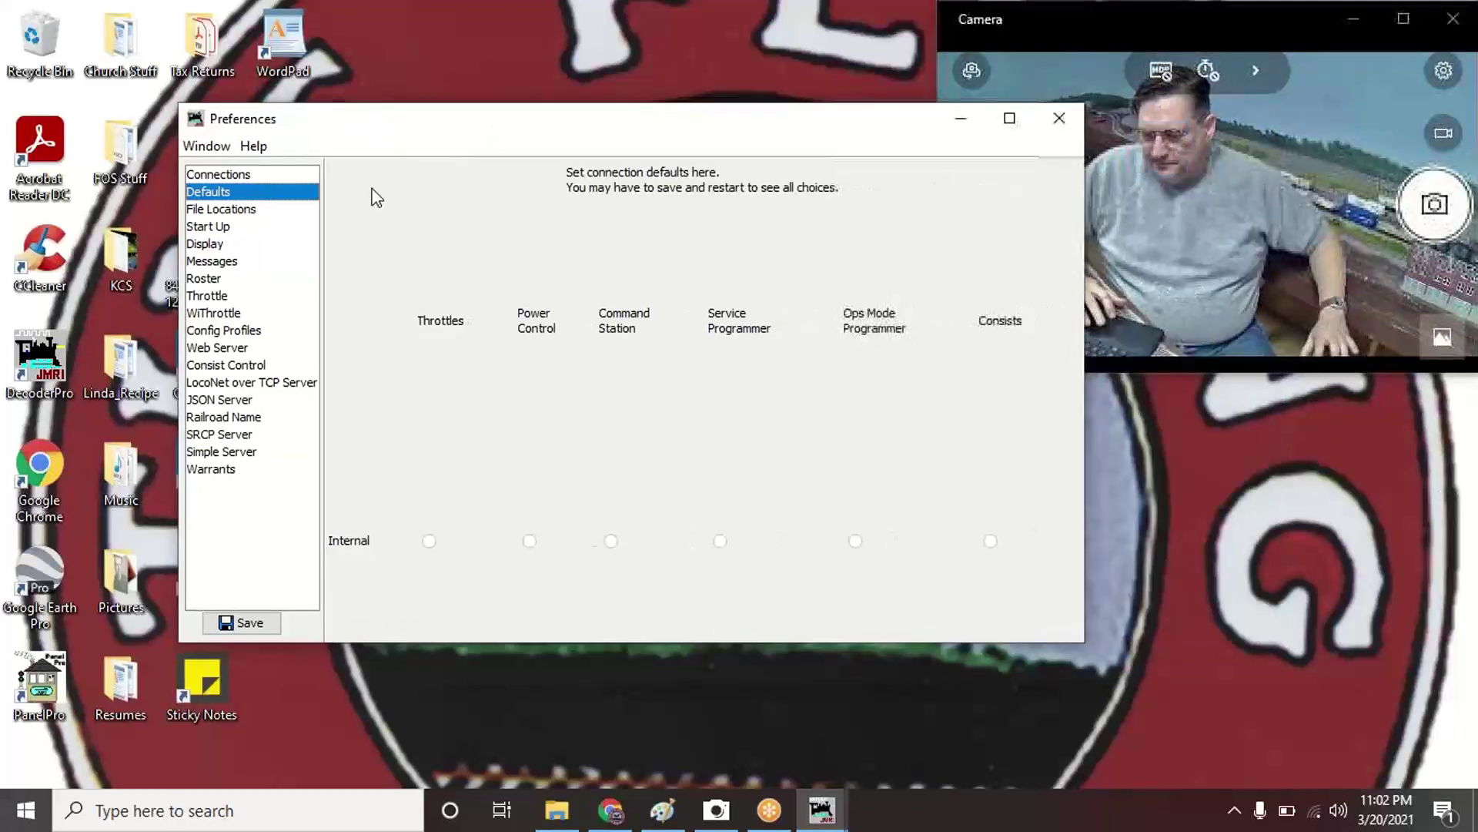
- Browse the File Locations, Start Up, Display, Messages and Roster preference pages
{"action": "left_click", "coordinate": [223, 213]}
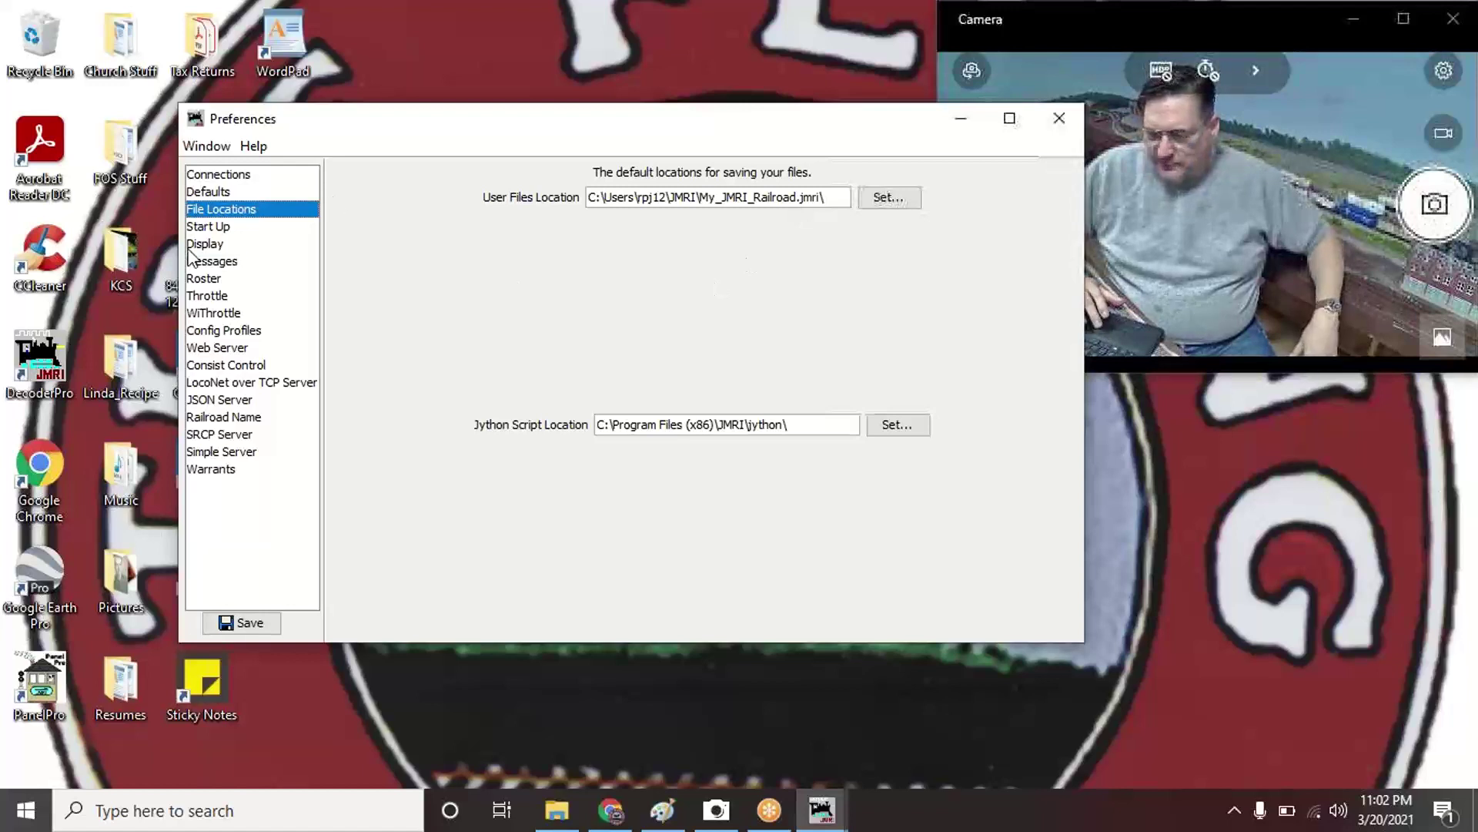
{"action": "left_click", "coordinate": [212, 231]}
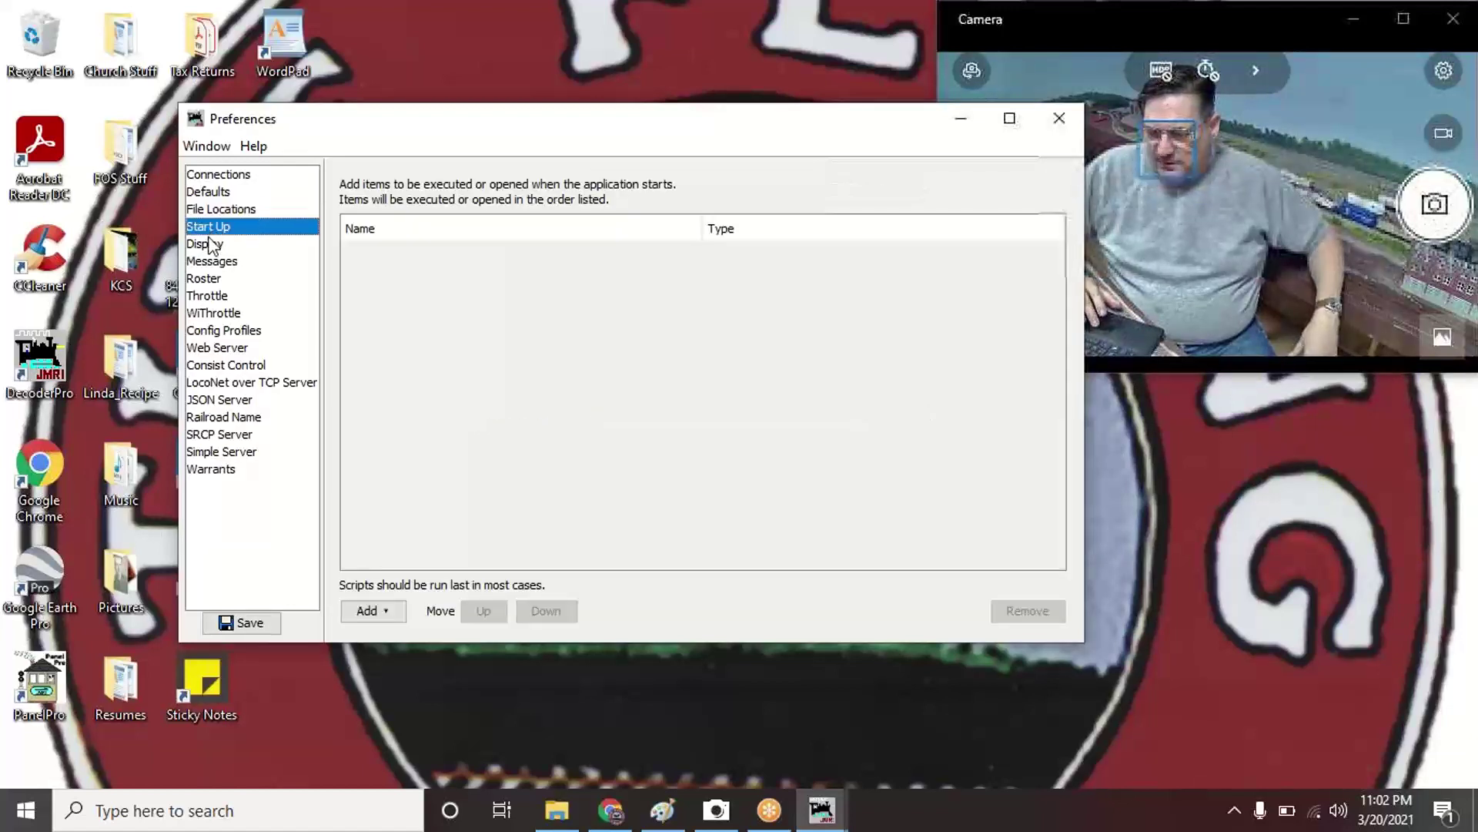
{"action": "left_click", "coordinate": [210, 250]}
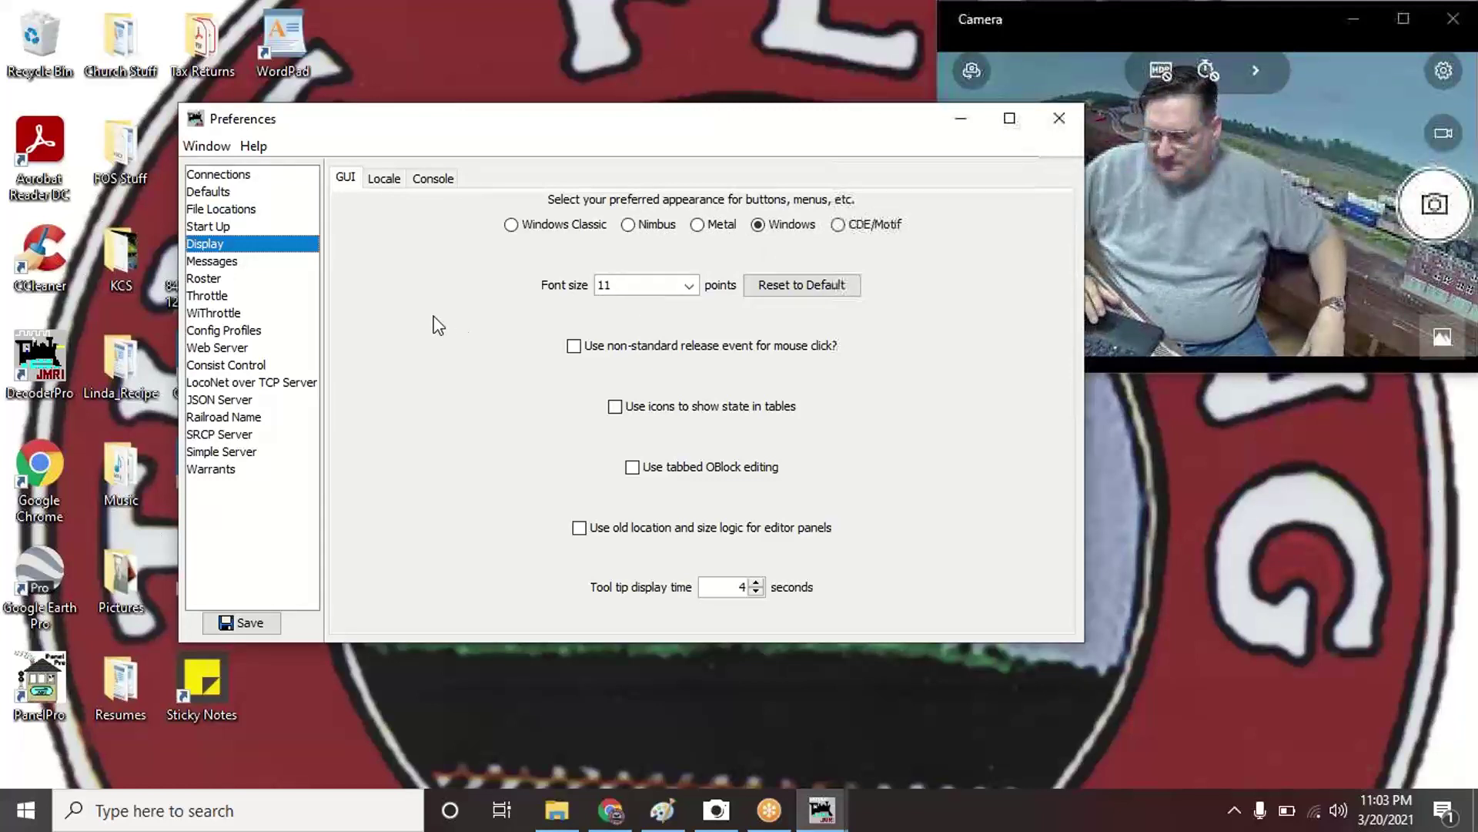
{"action": "left_click", "coordinate": [223, 268]}
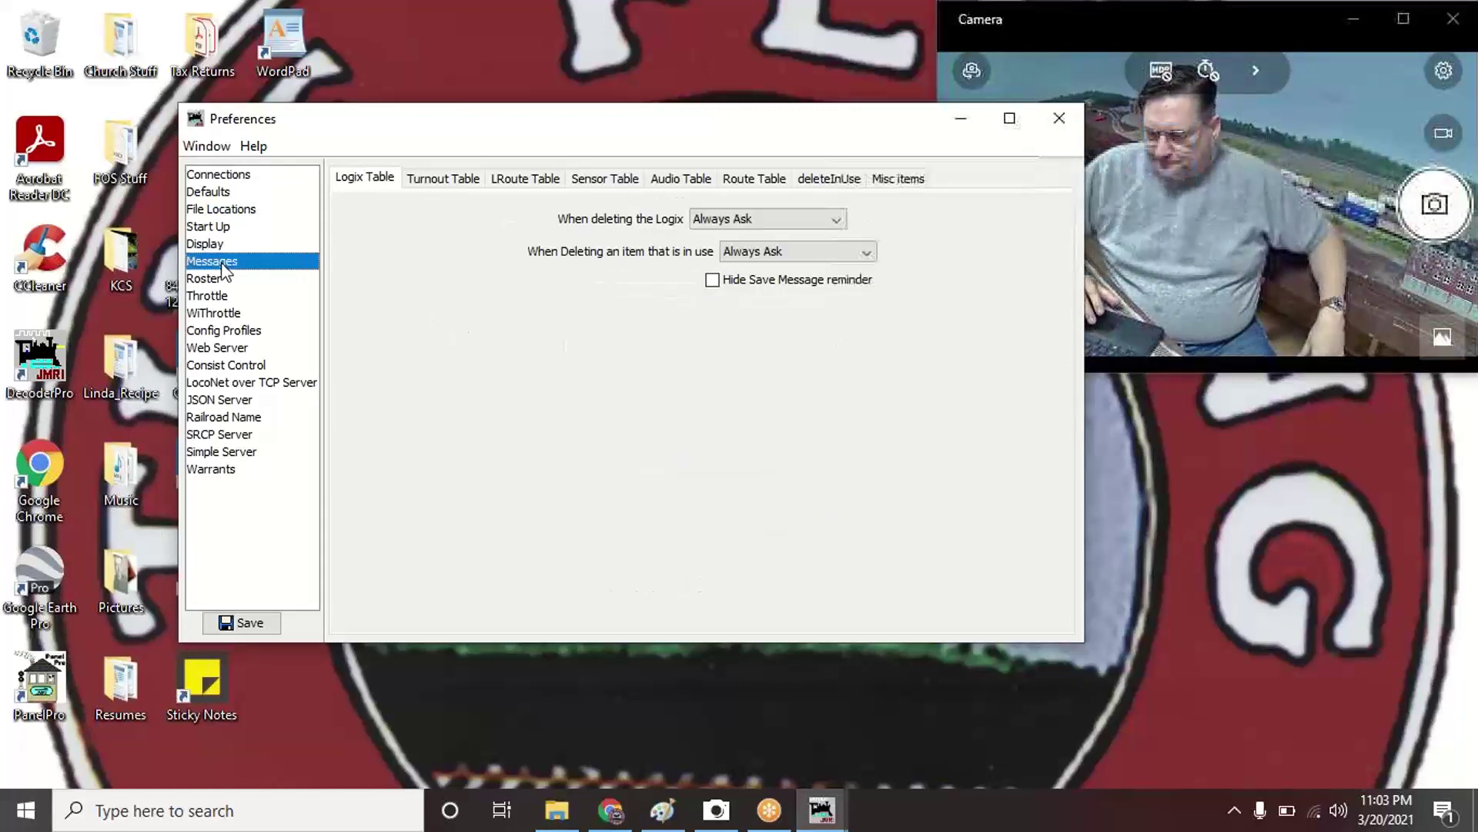
{"action": "left_click", "coordinate": [213, 284]}
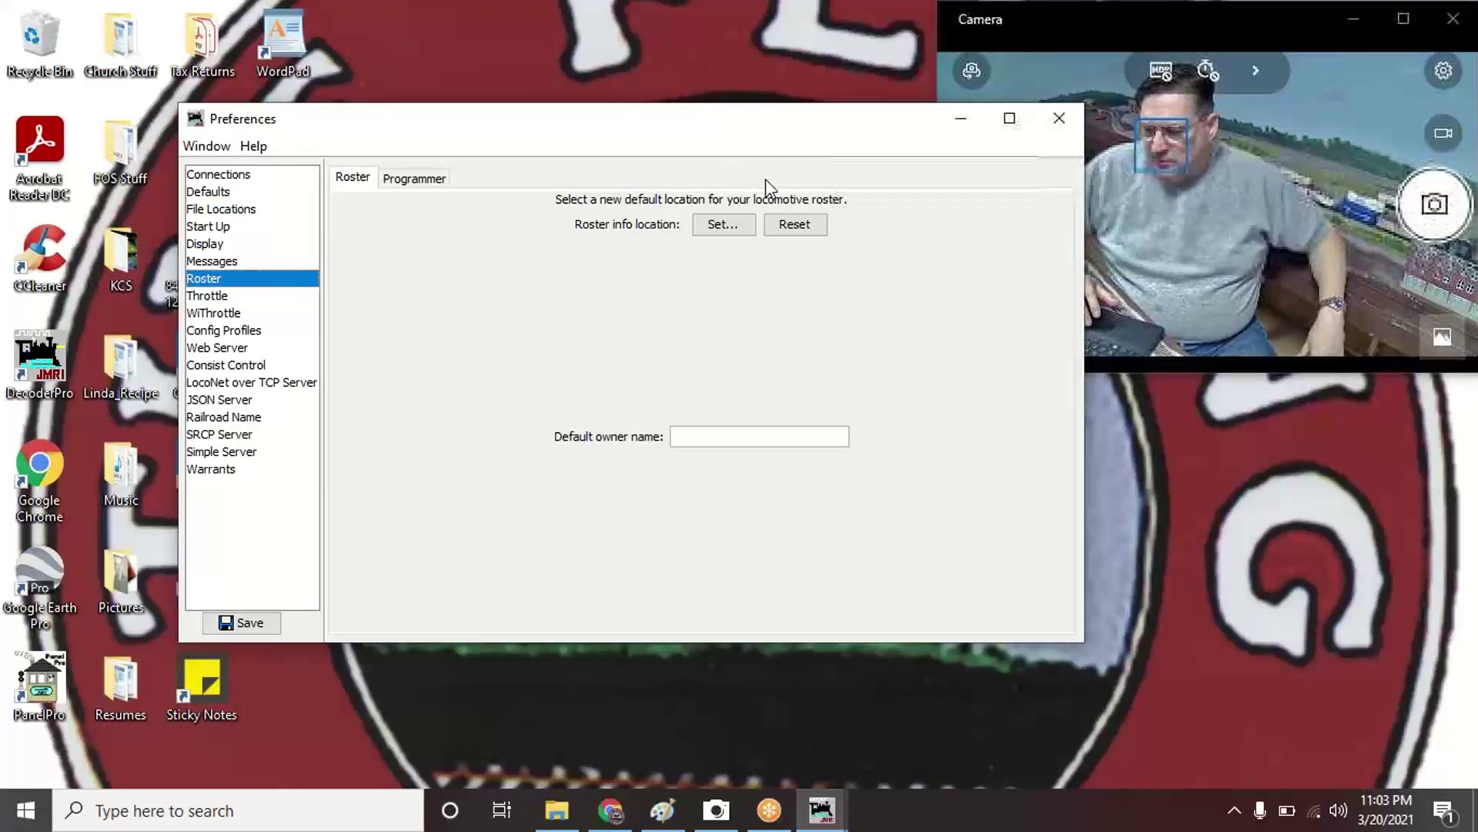
- Cancel the roster location change, then view the Throttle and WiThrottle pages
{"action": "left_click", "coordinate": [724, 226]}
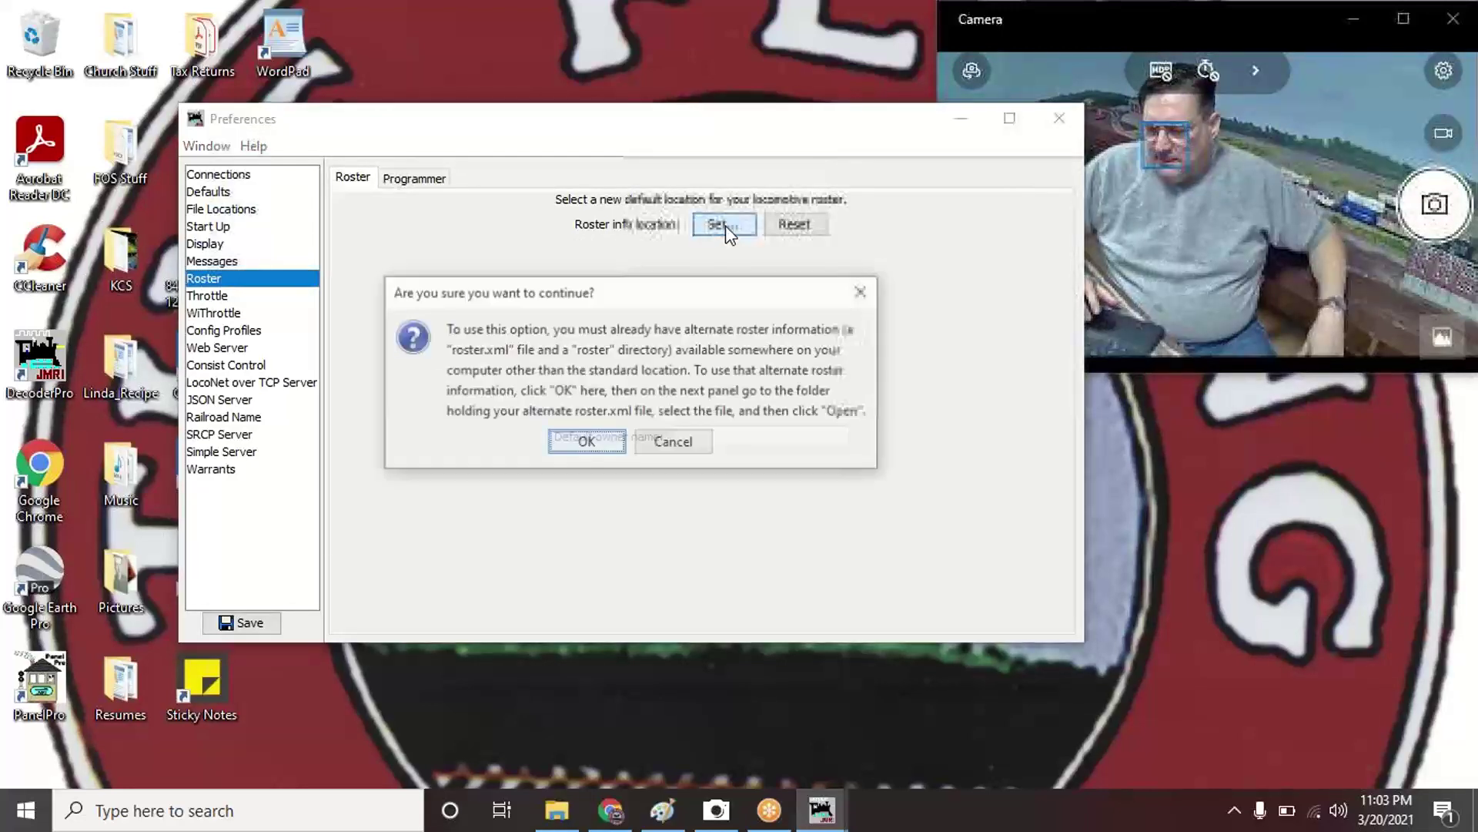
{"action": "left_click", "coordinate": [693, 440]}
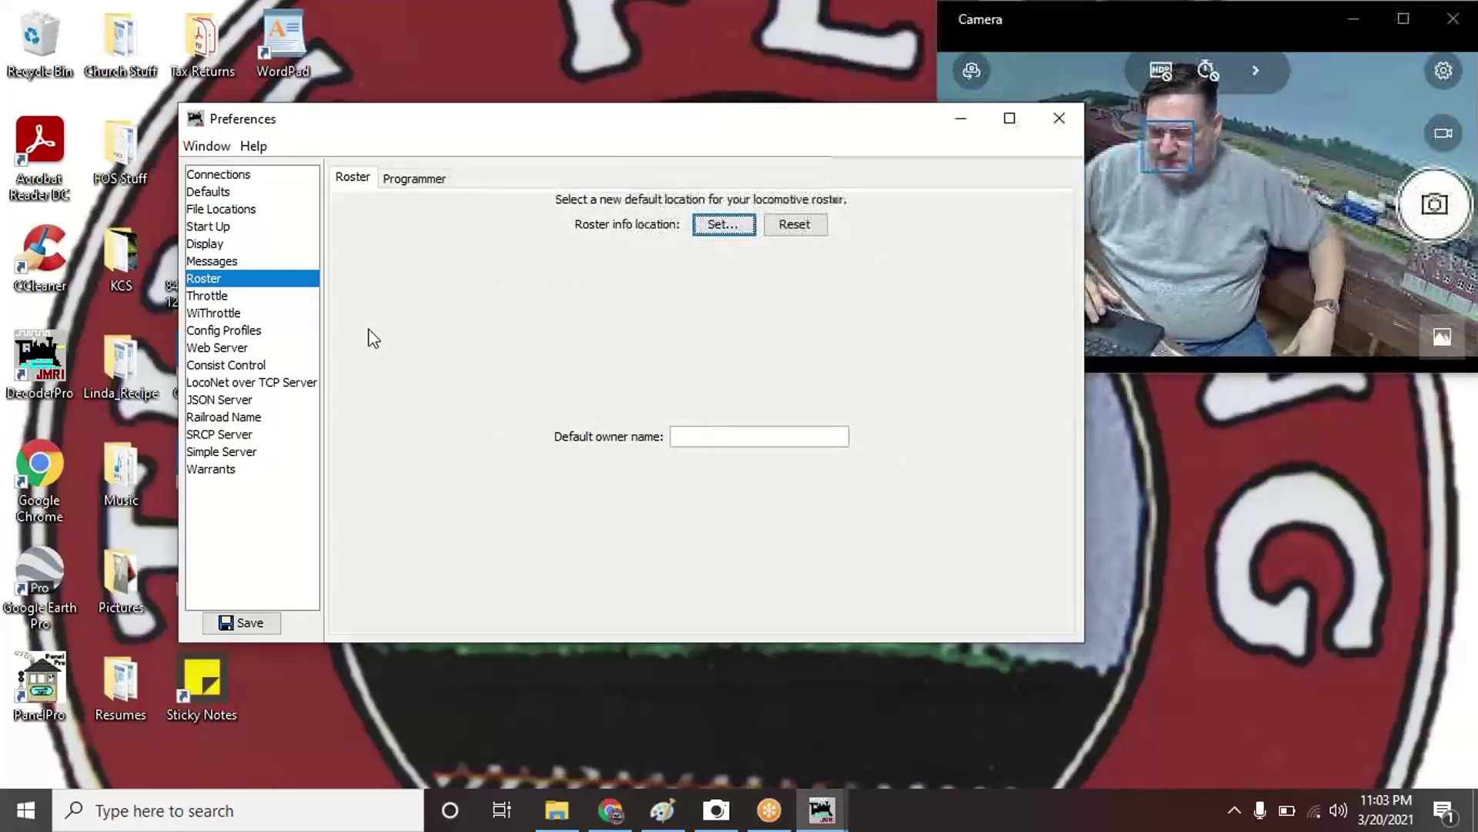
{"action": "left_click", "coordinate": [216, 298]}
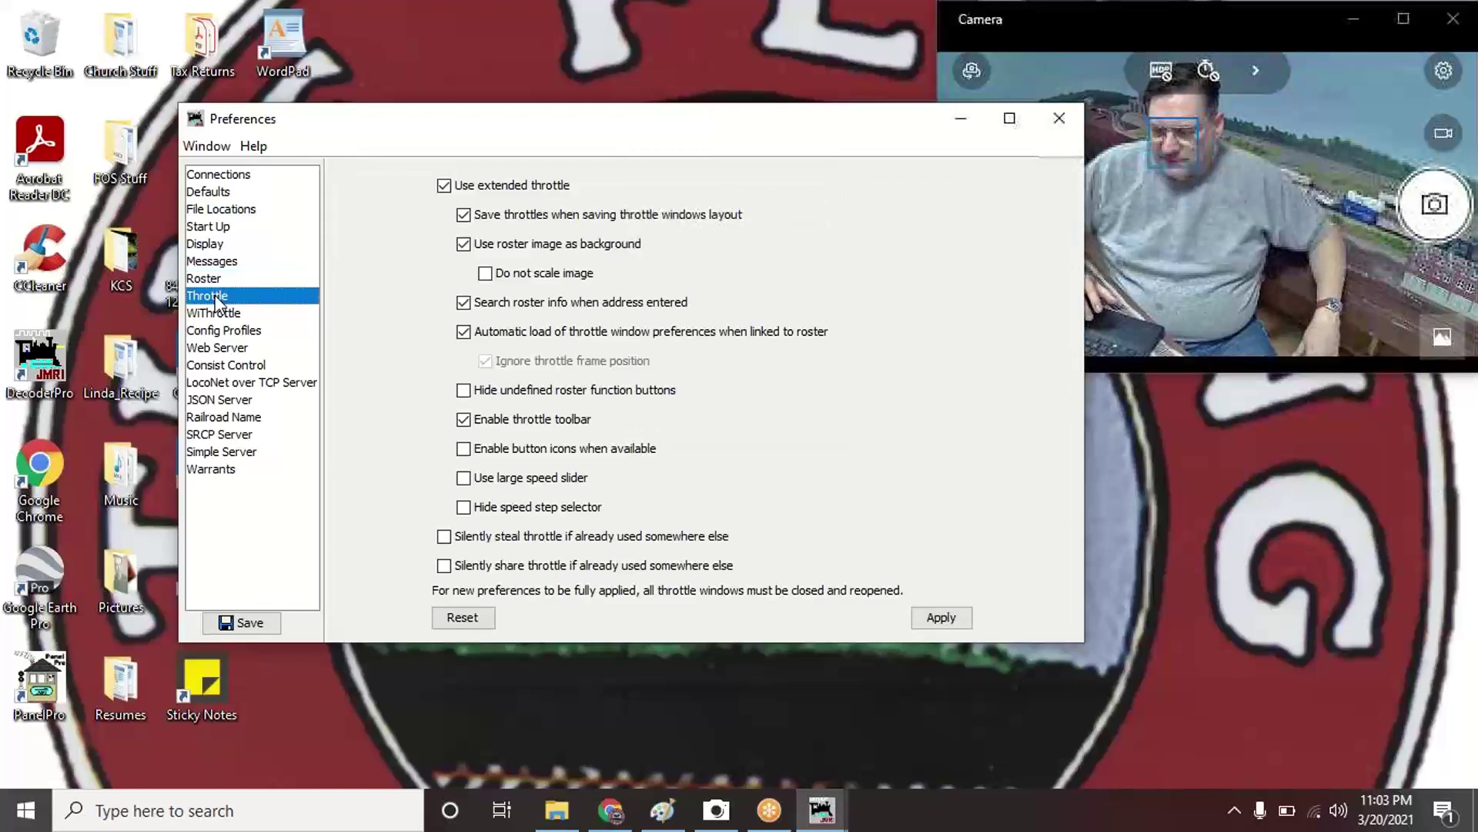
{"action": "left_click", "coordinate": [218, 315]}
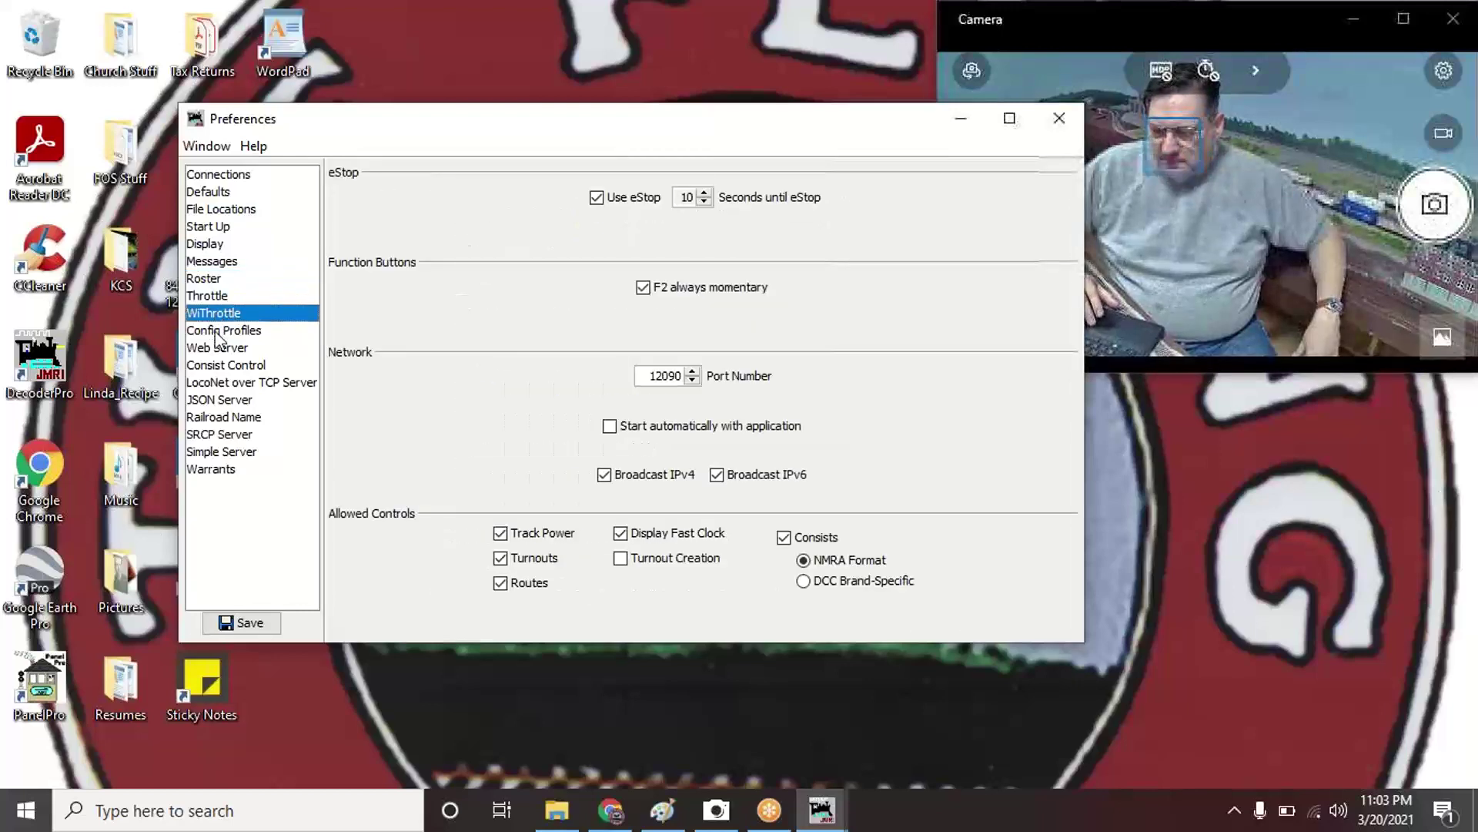
- Review Config Profiles, Web Server, Consist Control, LocoNet over TCP Server and JSON Server pages
{"action": "left_click", "coordinate": [215, 334]}
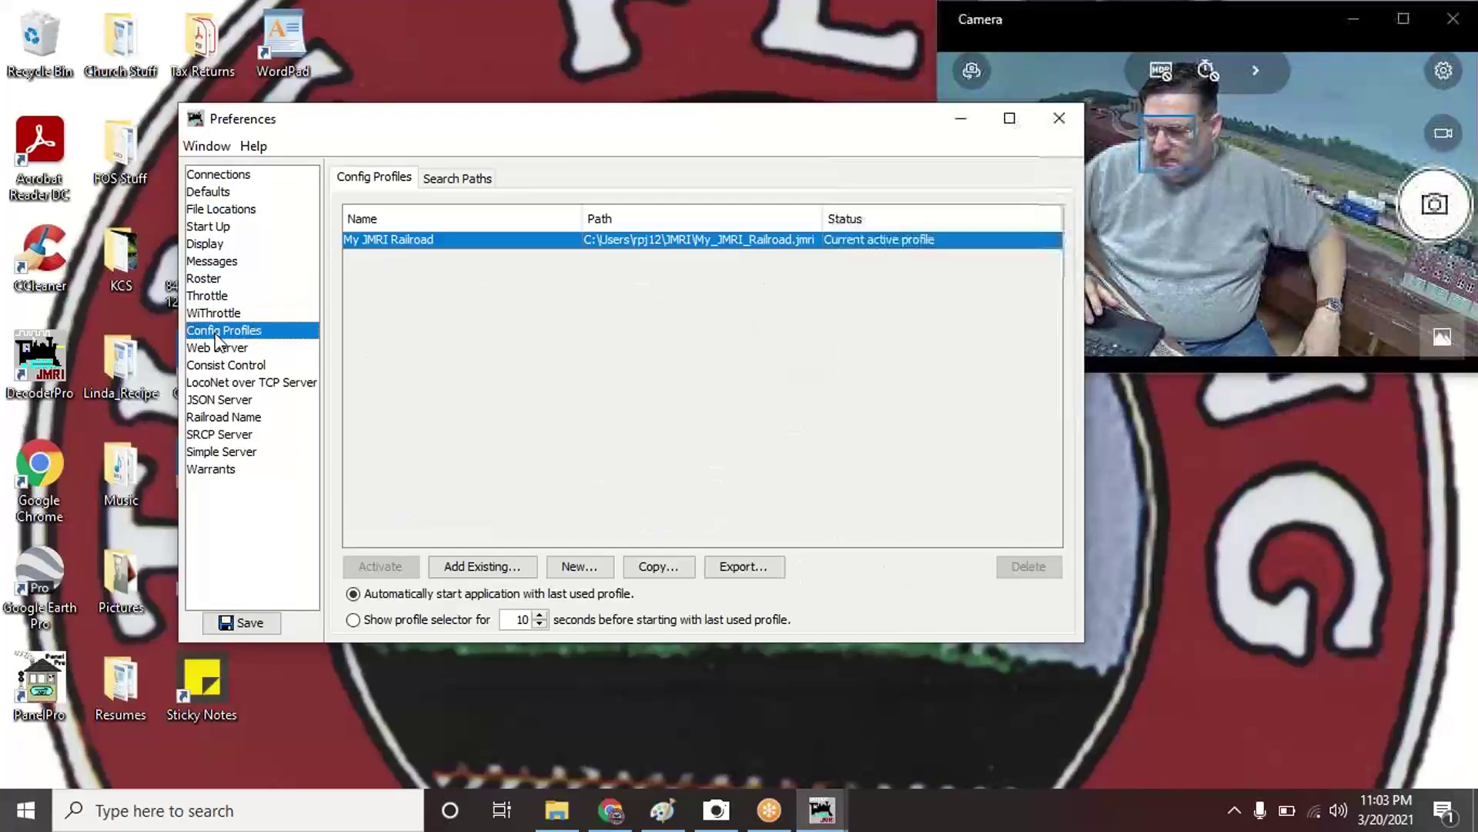
{"action": "left_click", "coordinate": [222, 351]}
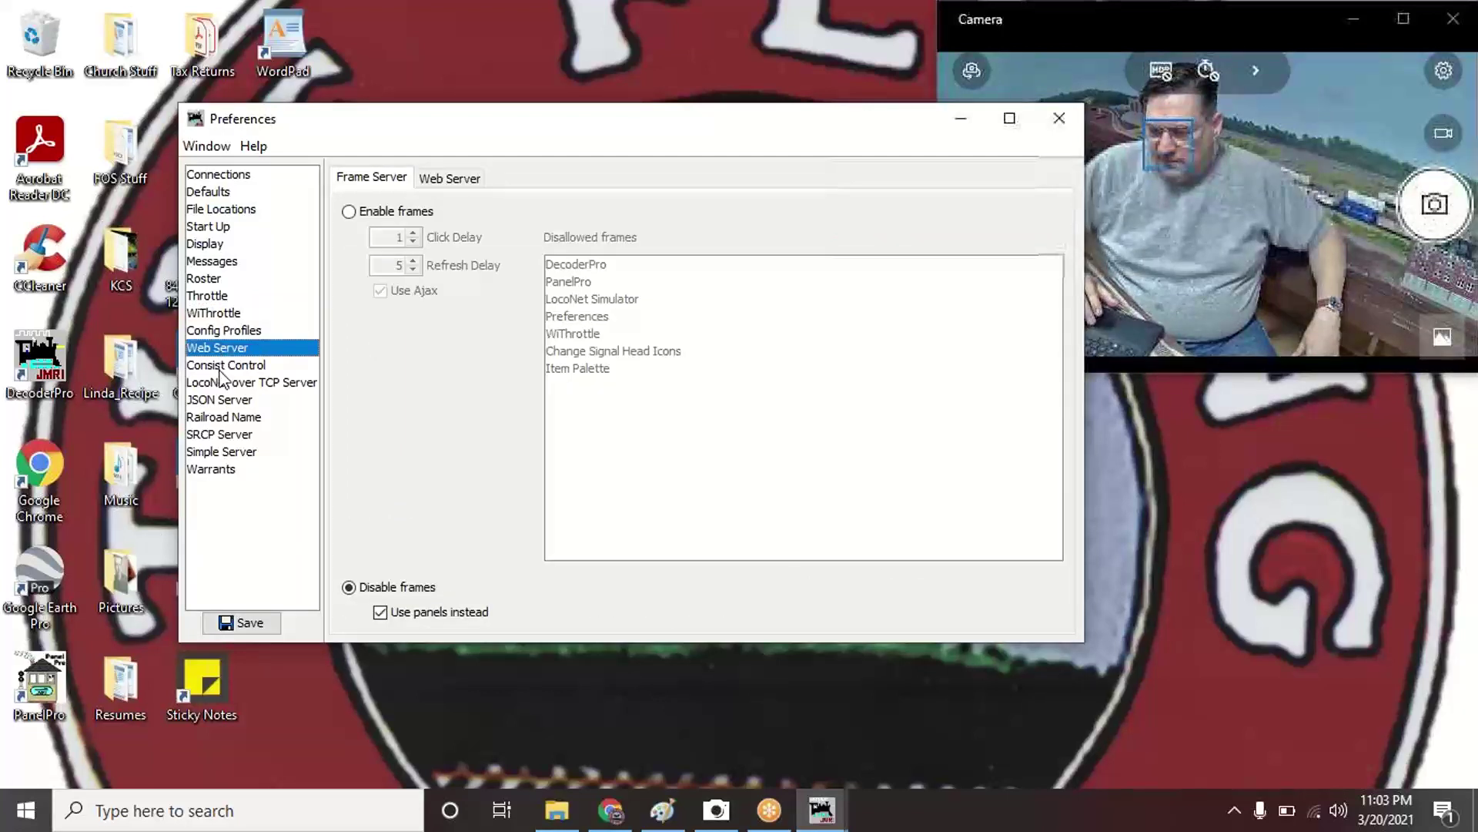
{"action": "left_click", "coordinate": [221, 366]}
{"action": "left_click", "coordinate": [223, 383]}
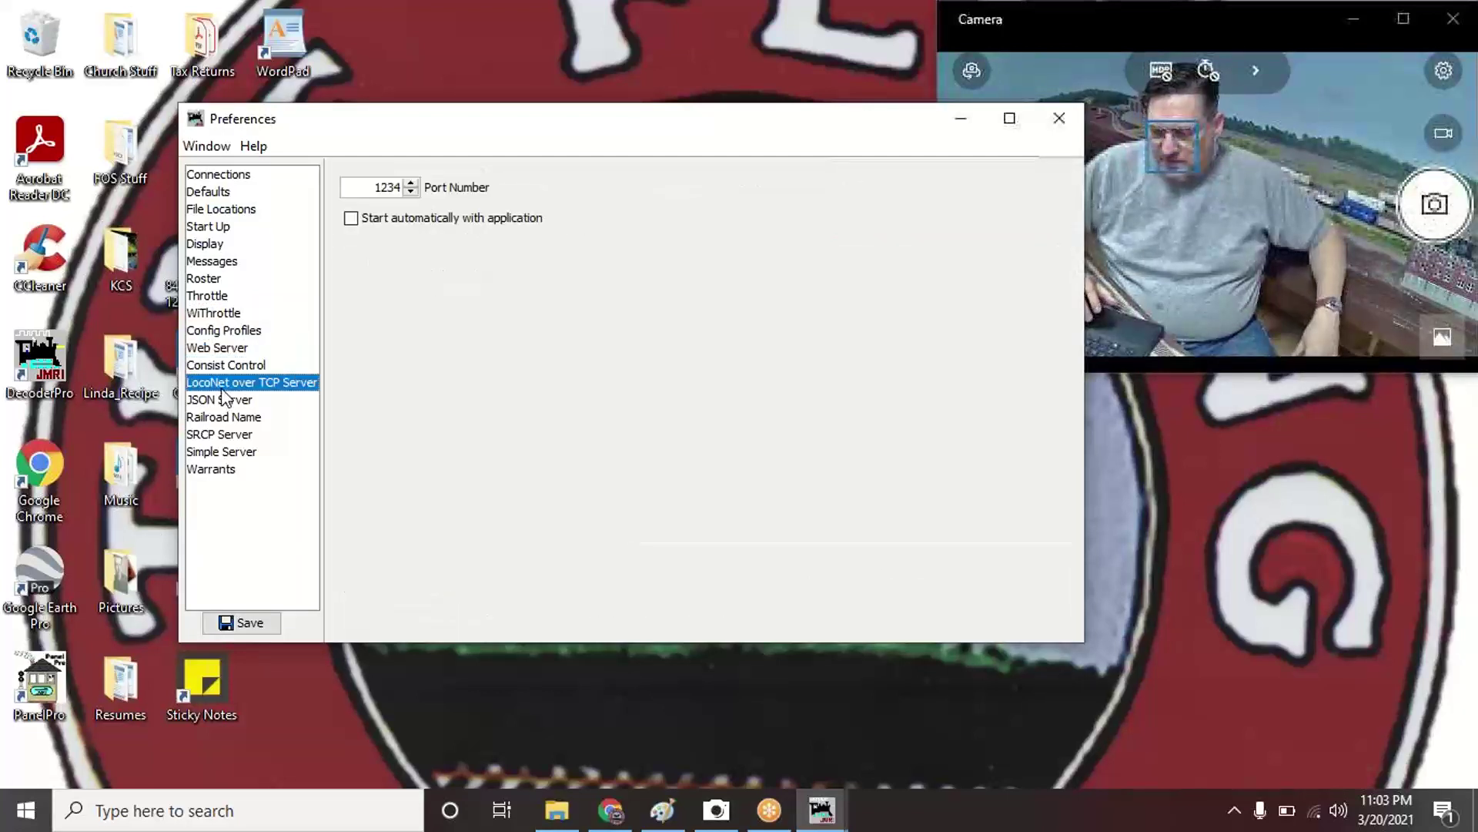
{"action": "left_click", "coordinate": [221, 402]}
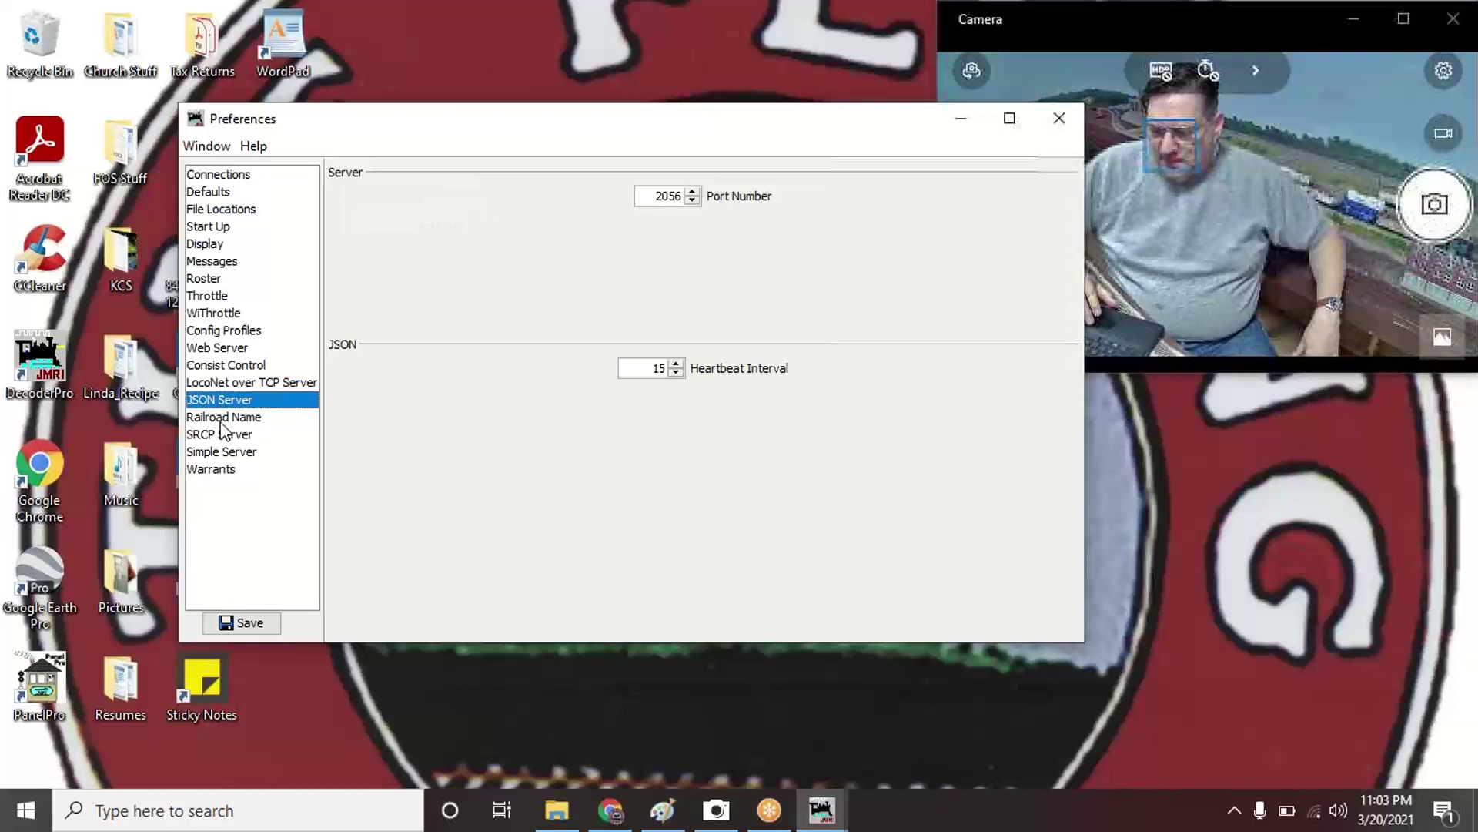
- Confirm railroad name Louisiana and Arkansas, save preferences, close the window and restart later
{"action": "left_click", "coordinate": [223, 420]}
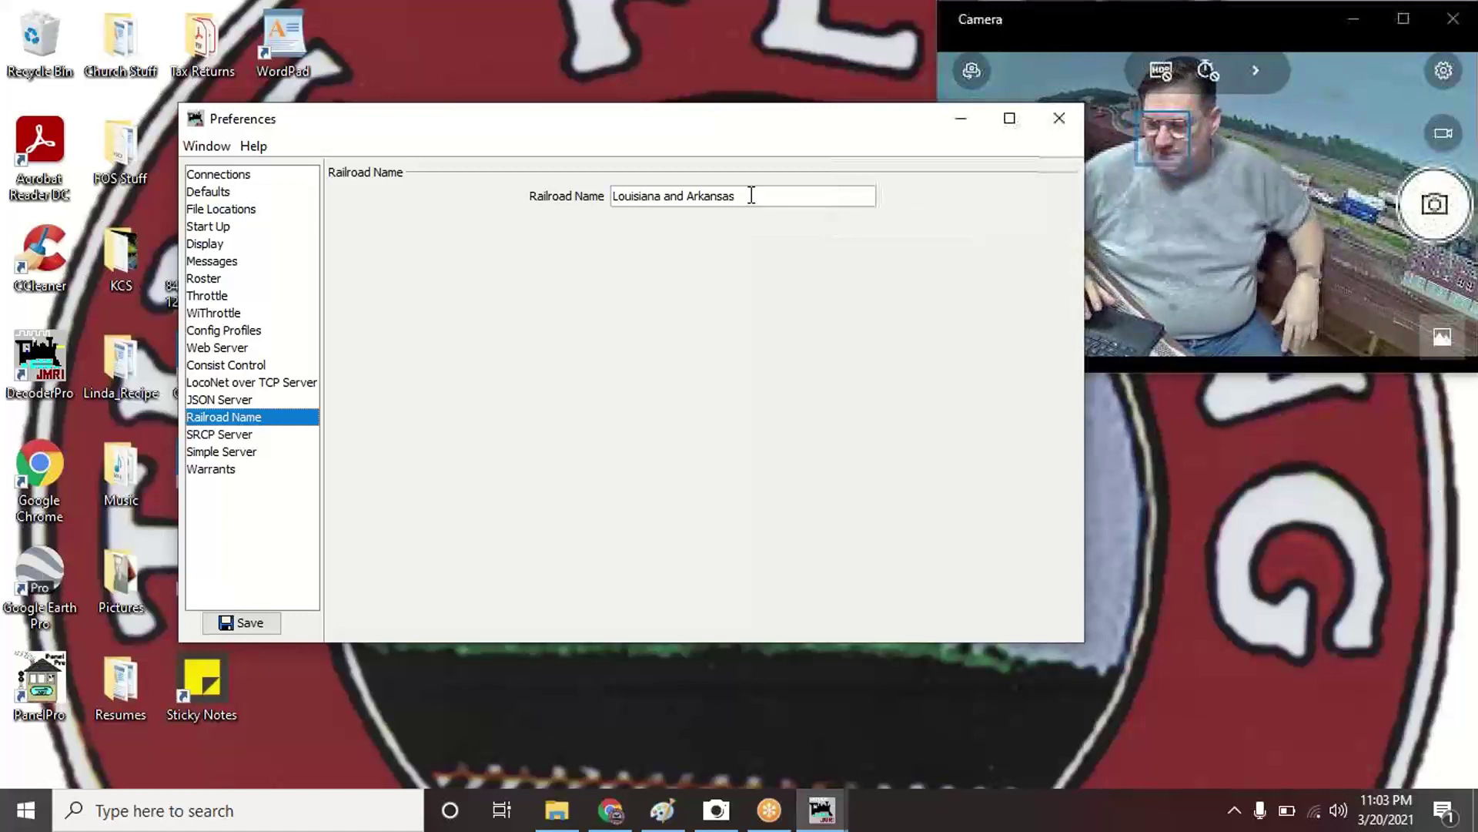
{"action": "left_click", "coordinate": [235, 440]}
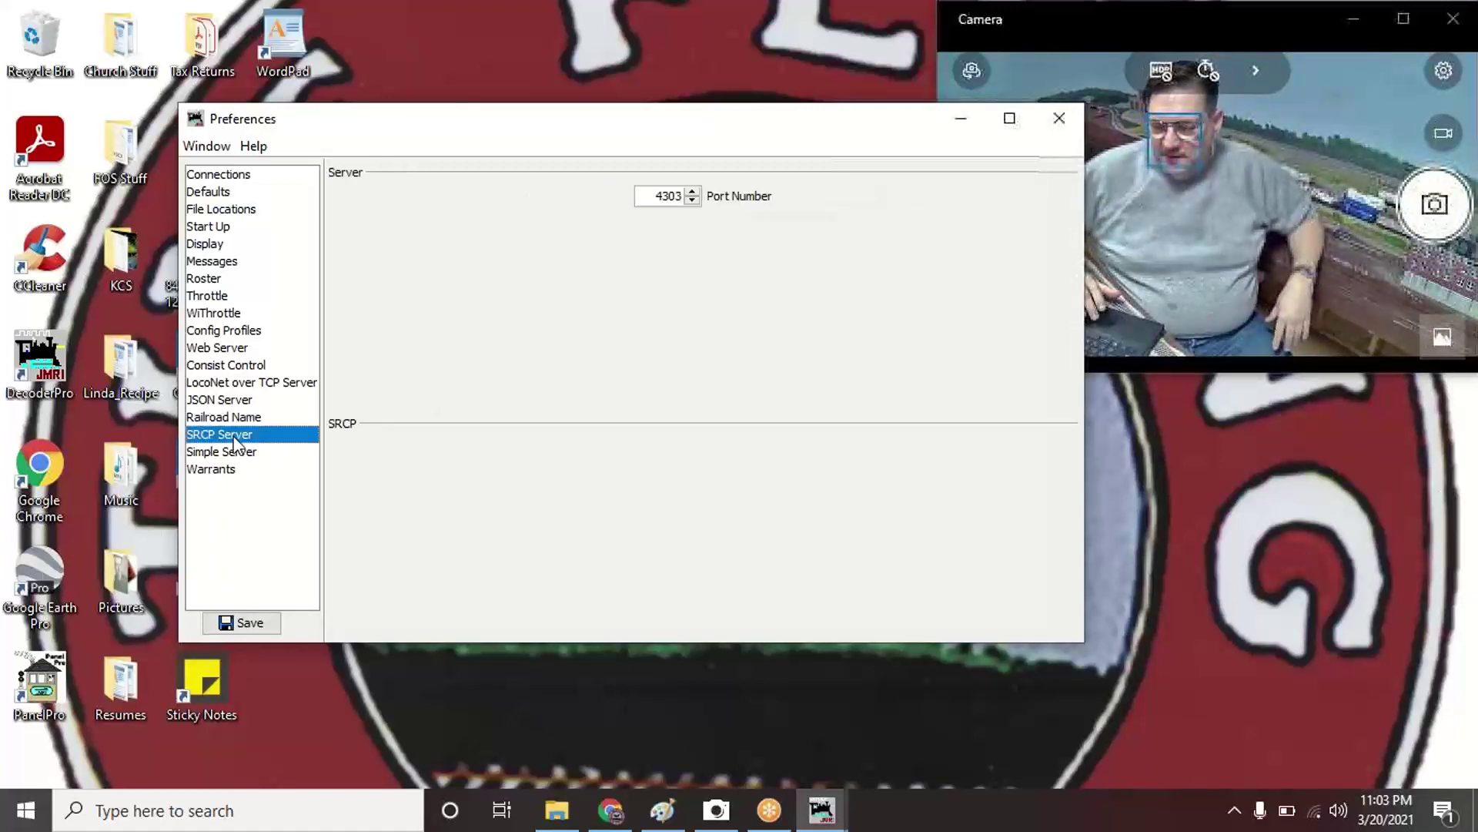
{"action": "left_click", "coordinate": [243, 625]}
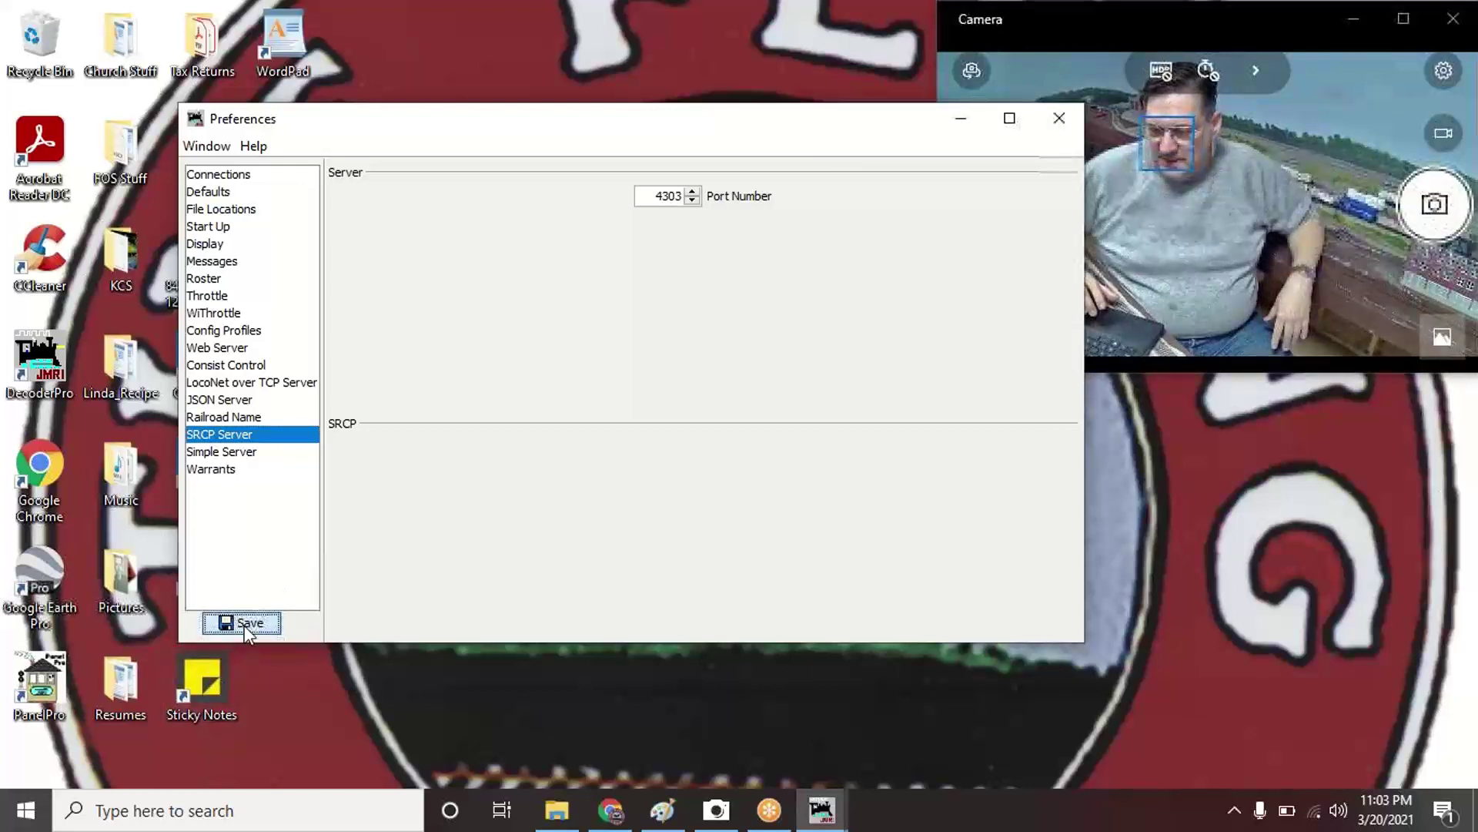
{"action": "left_click", "coordinate": [1059, 118]}
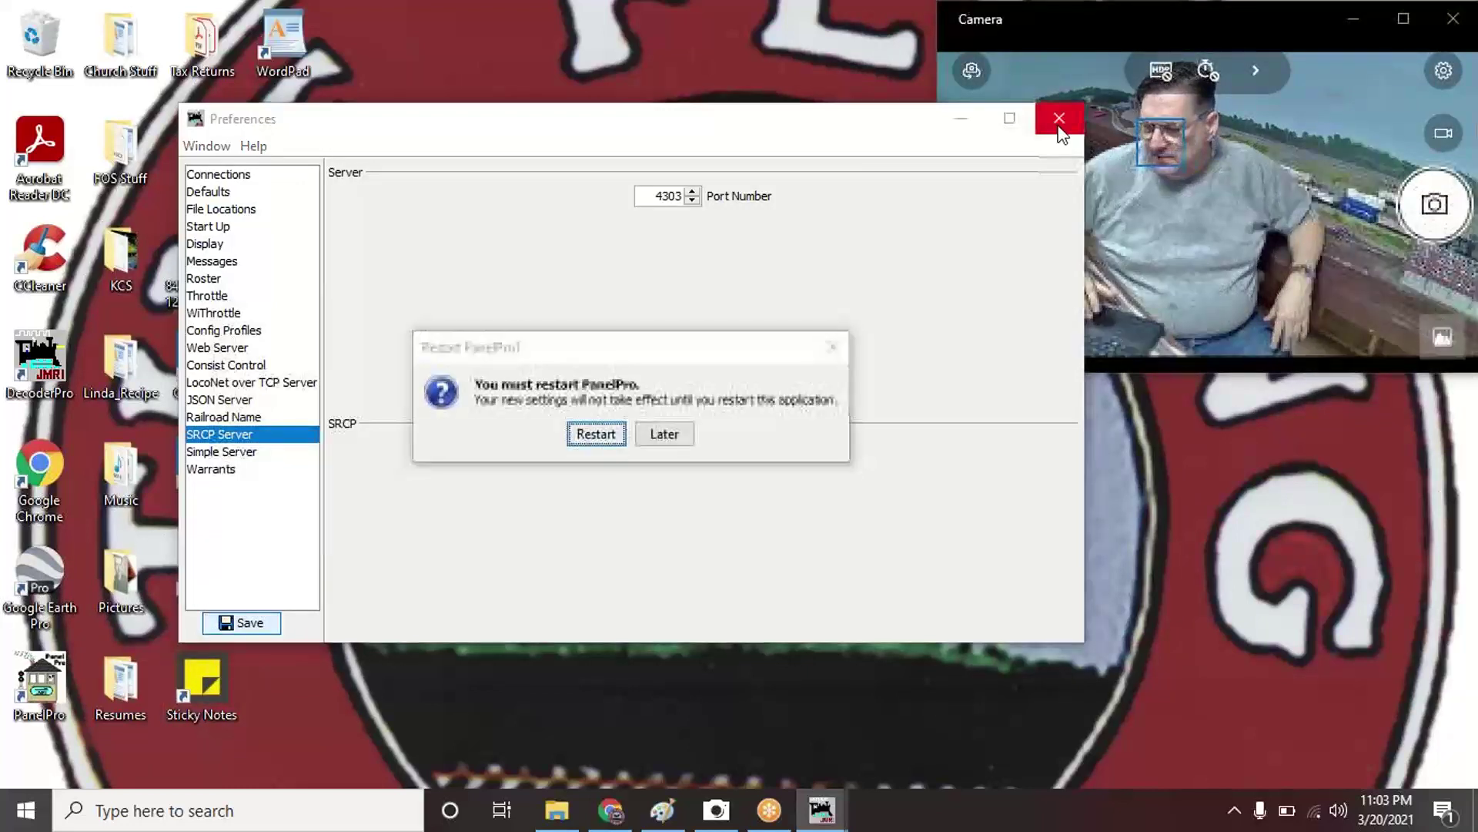
{"action": "left_click", "coordinate": [667, 436]}
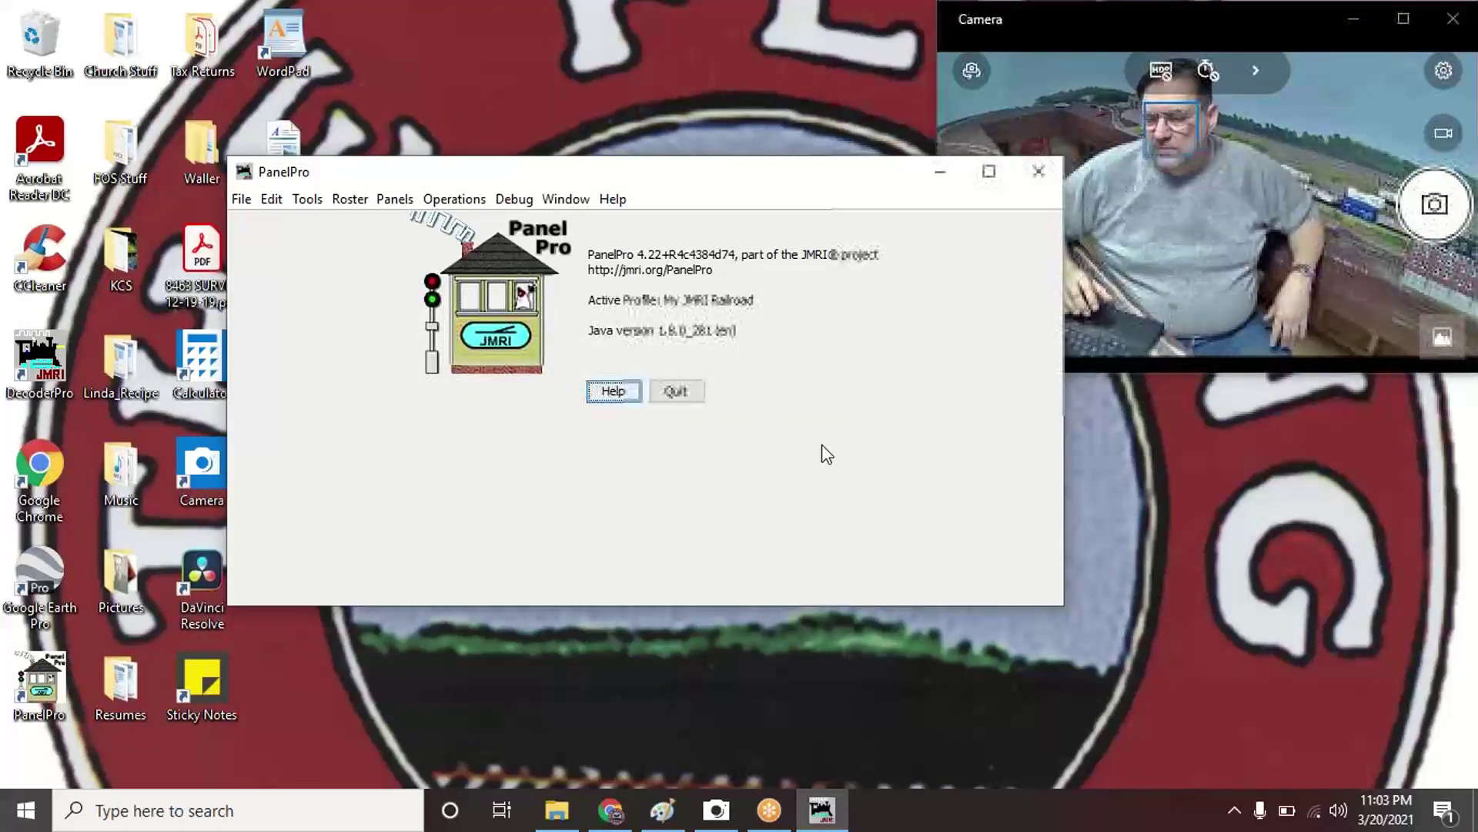
- Browse the Tools, Roster, Panels, Operations, Debug and Window menus, ending at Tools > Operations
{"action": "left_click", "coordinate": [307, 200]}
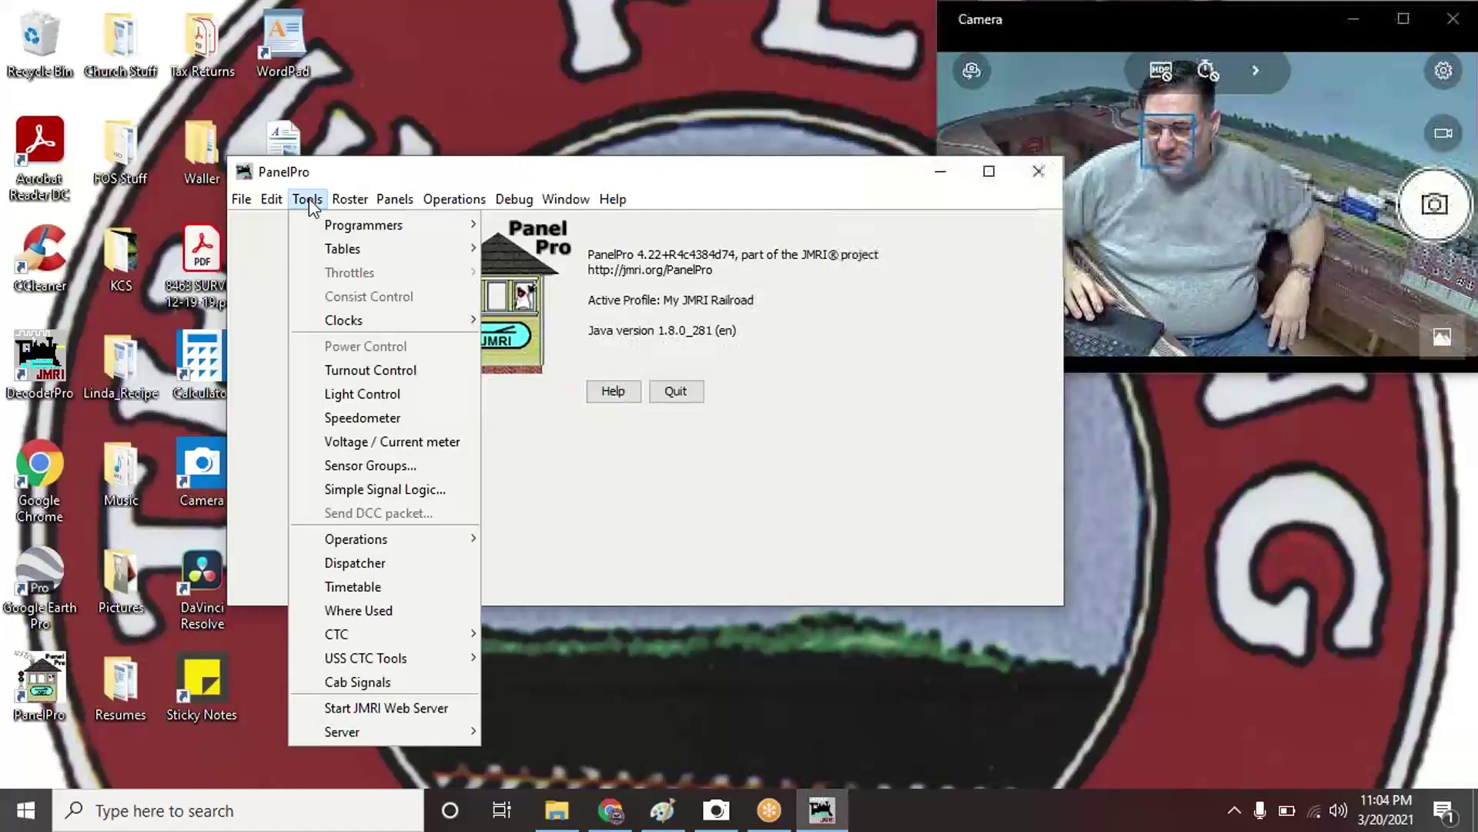
{"action": "mouse_move", "coordinate": [347, 206]}
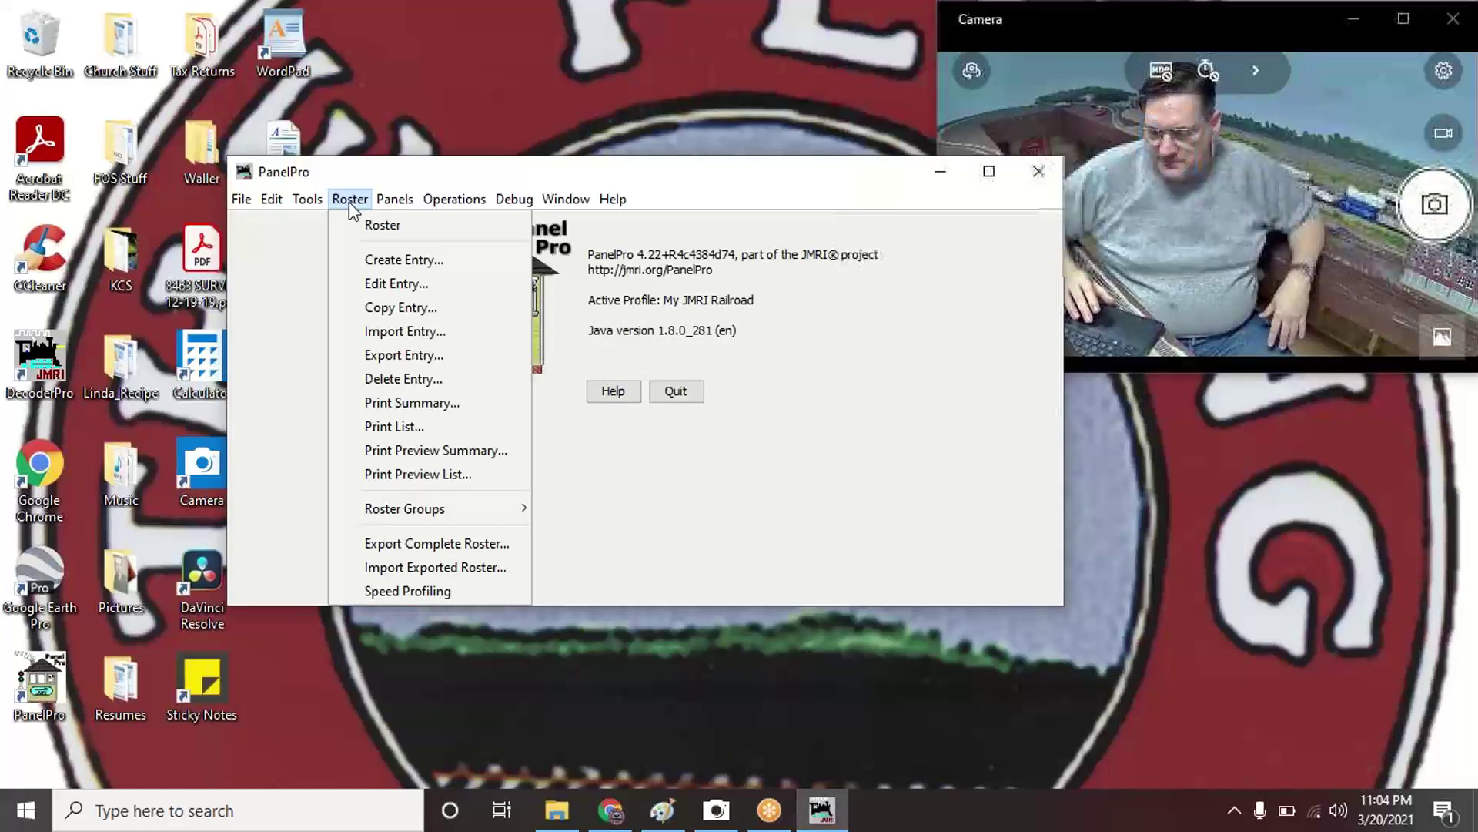
{"action": "mouse_move", "coordinate": [396, 203]}
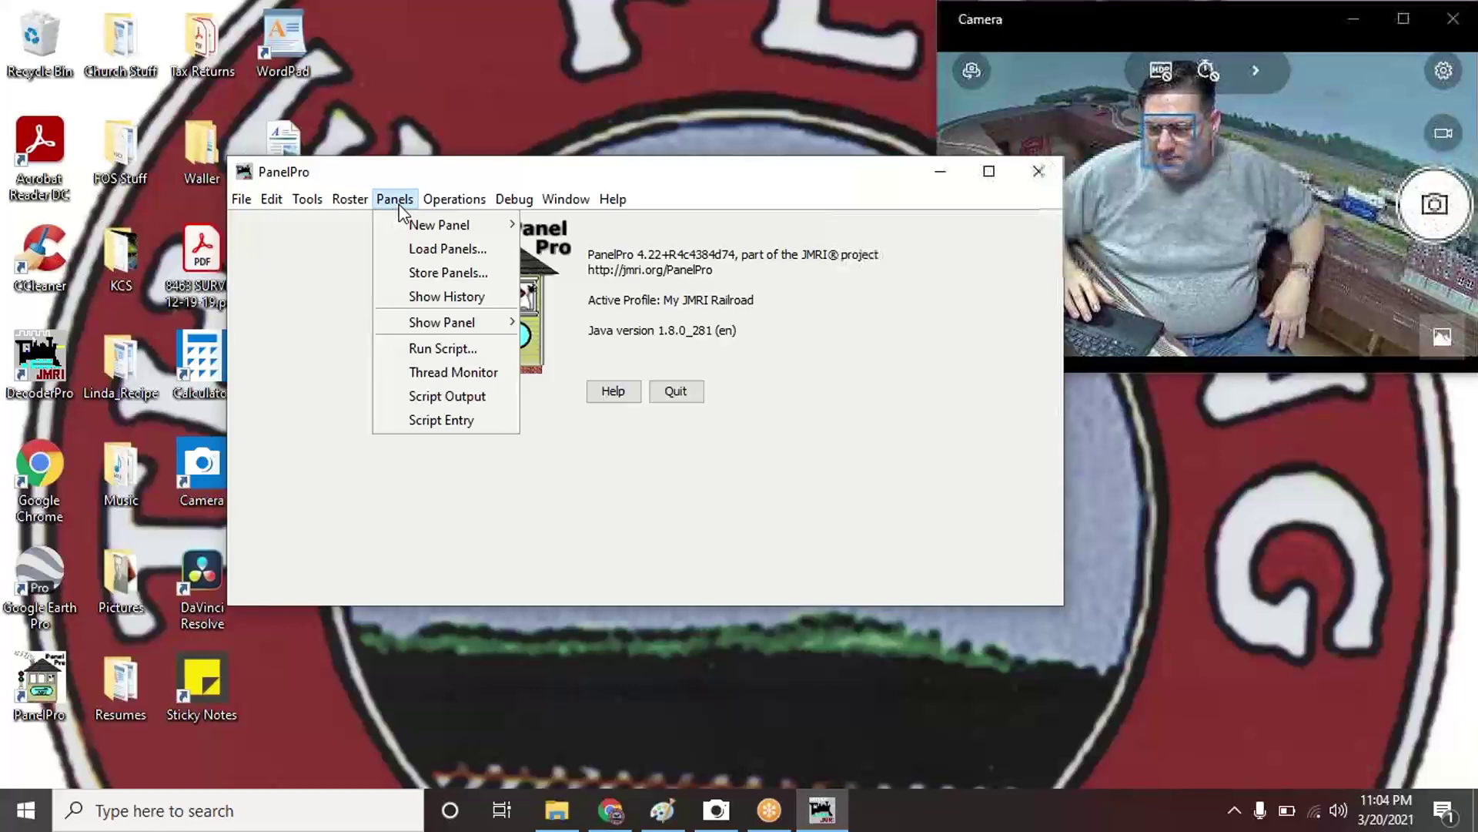
{"action": "mouse_move", "coordinate": [447, 209]}
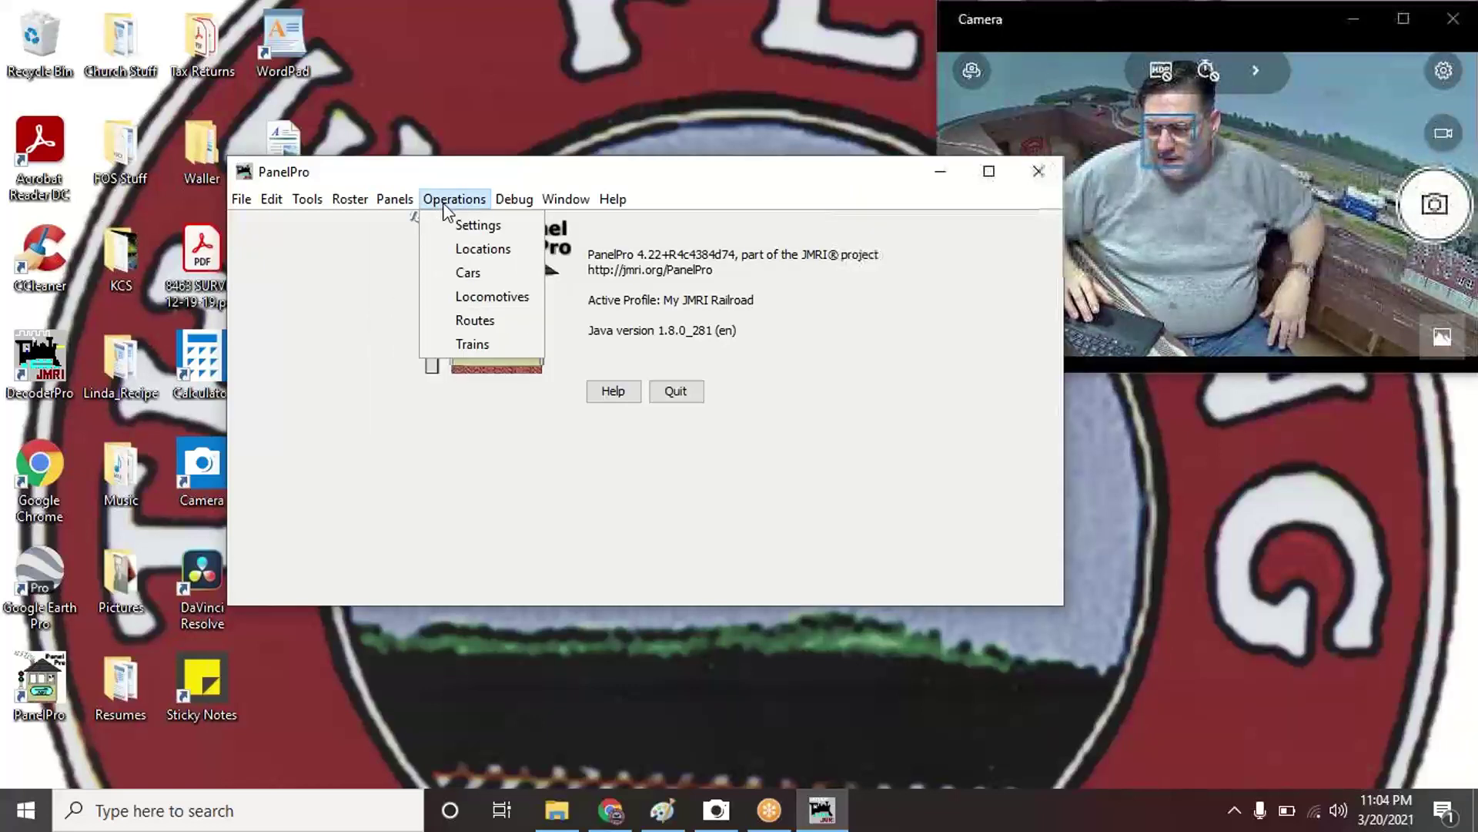
{"action": "mouse_move", "coordinate": [514, 207]}
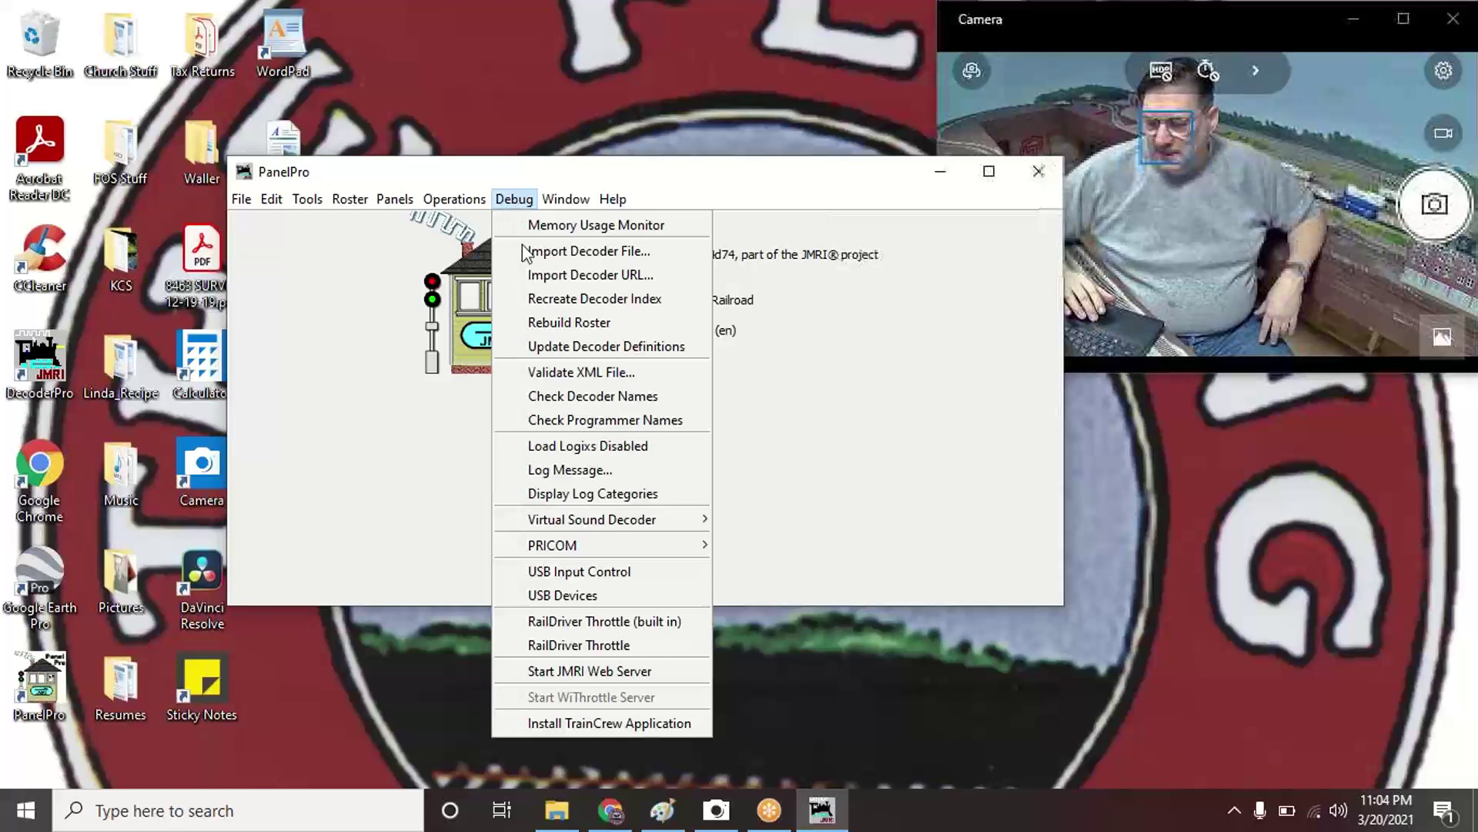
{"action": "mouse_move", "coordinate": [561, 202]}
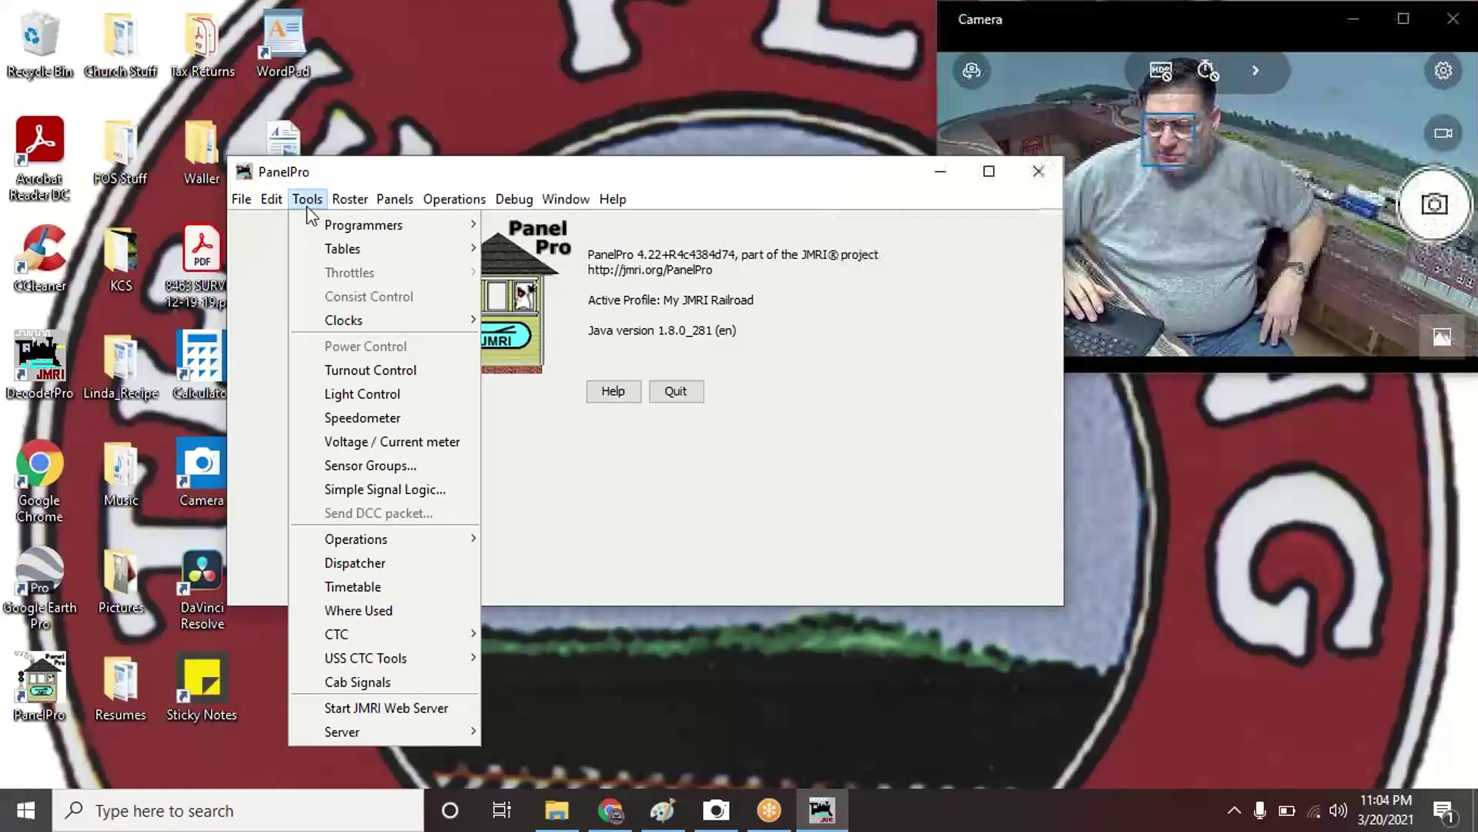
{"action": "mouse_move", "coordinate": [344, 256]}
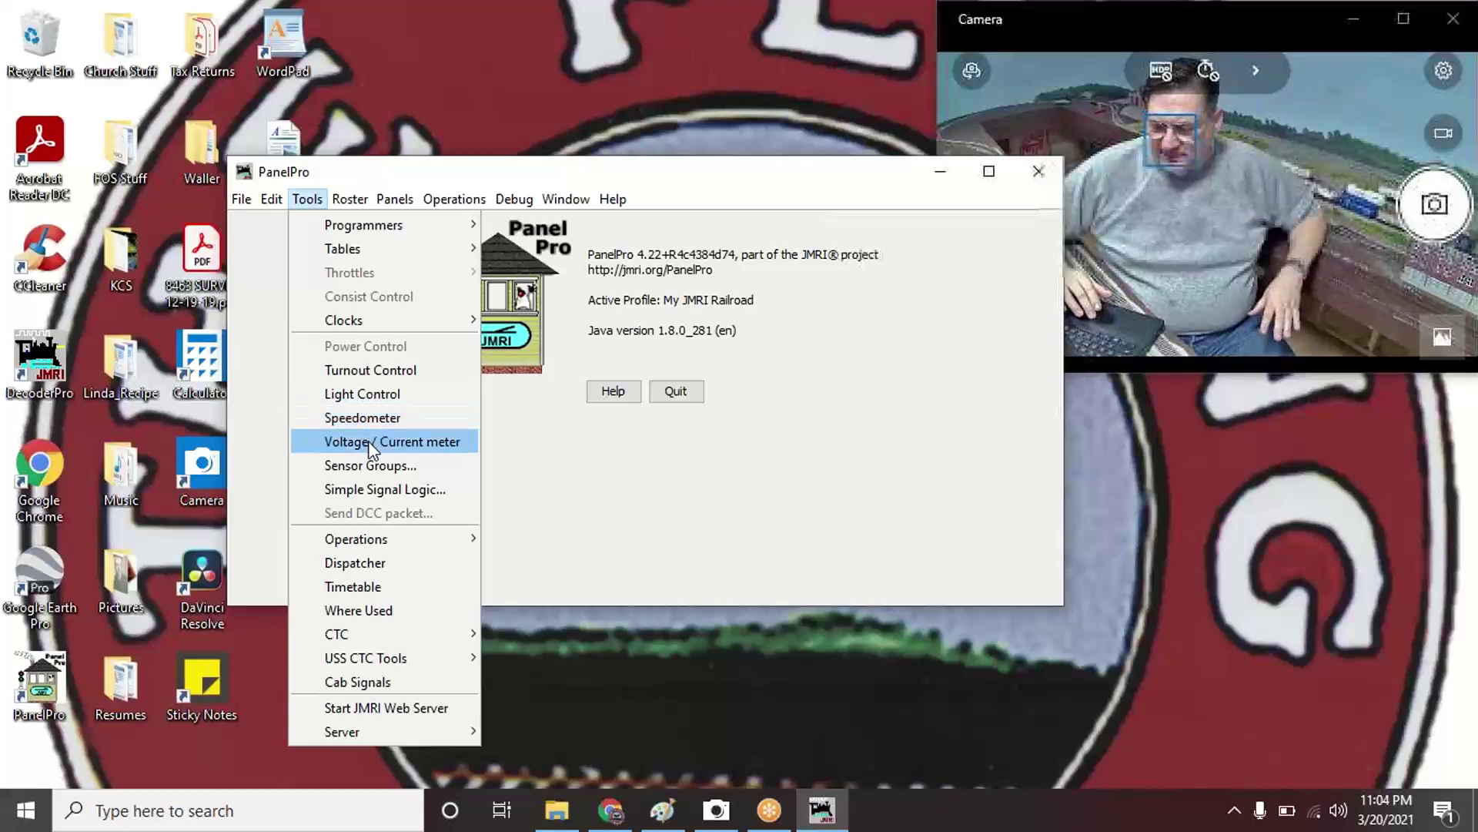
{"action": "mouse_move", "coordinate": [381, 539]}
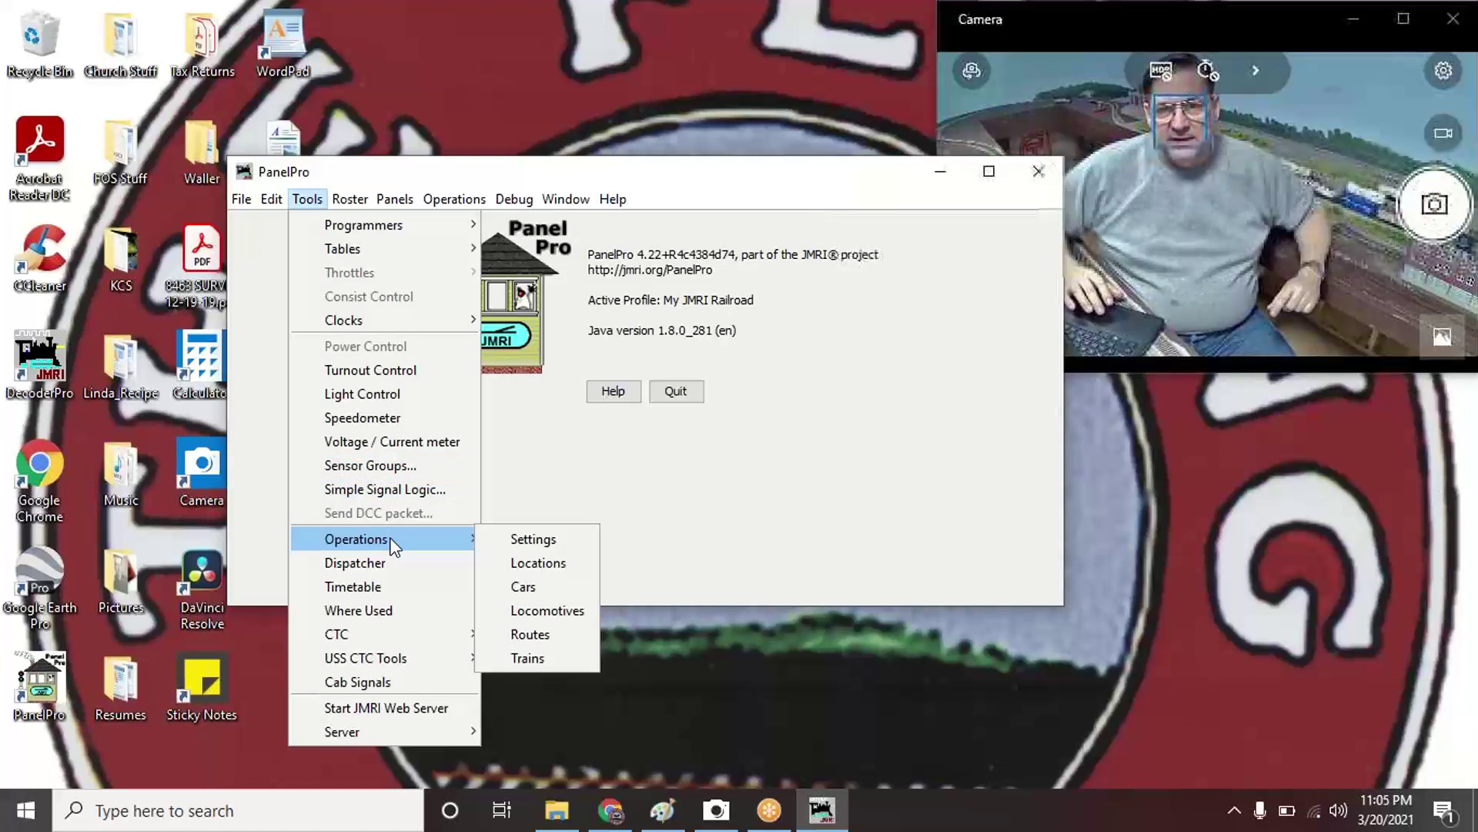
- Open Tools > Operations > Settings and maximize the OperationsPro Settings window to full screen
{"action": "left_click", "coordinate": [518, 542]}
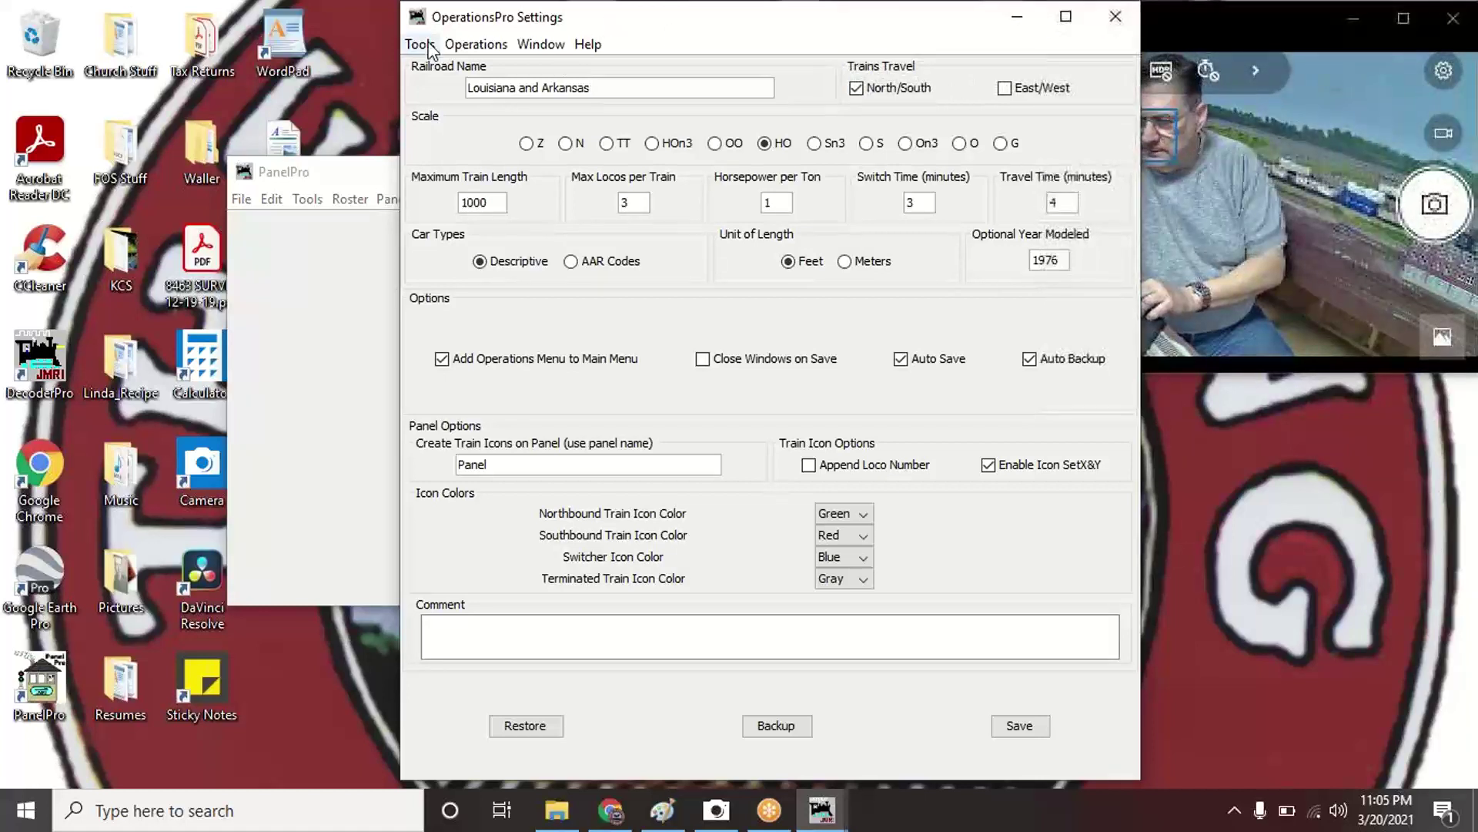
{"action": "left_click", "coordinate": [420, 17]}
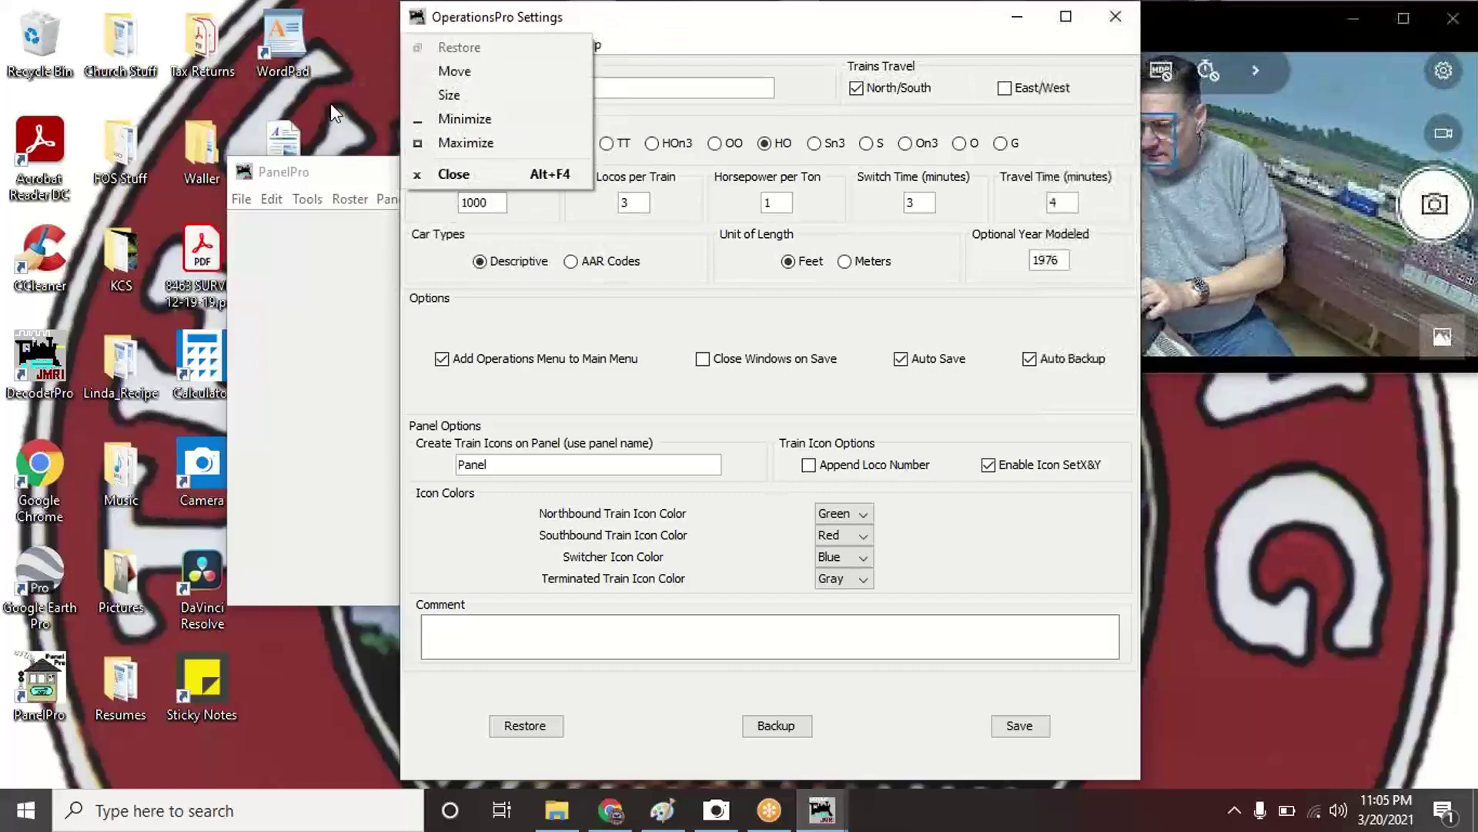
{"action": "left_click", "coordinate": [417, 14]}
{"action": "left_click", "coordinate": [416, 14]}
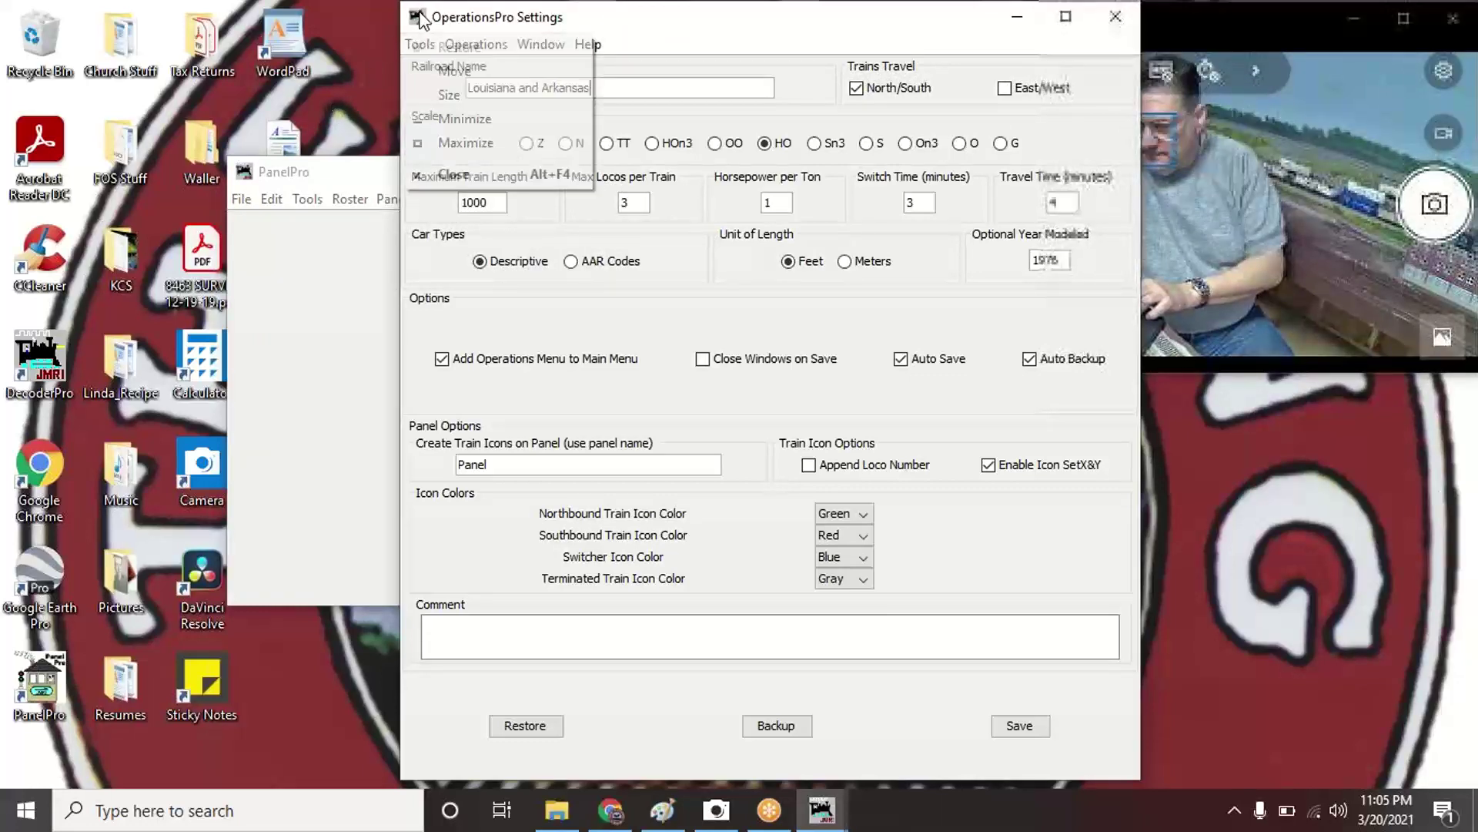
{"action": "left_click", "coordinate": [880, 147]}
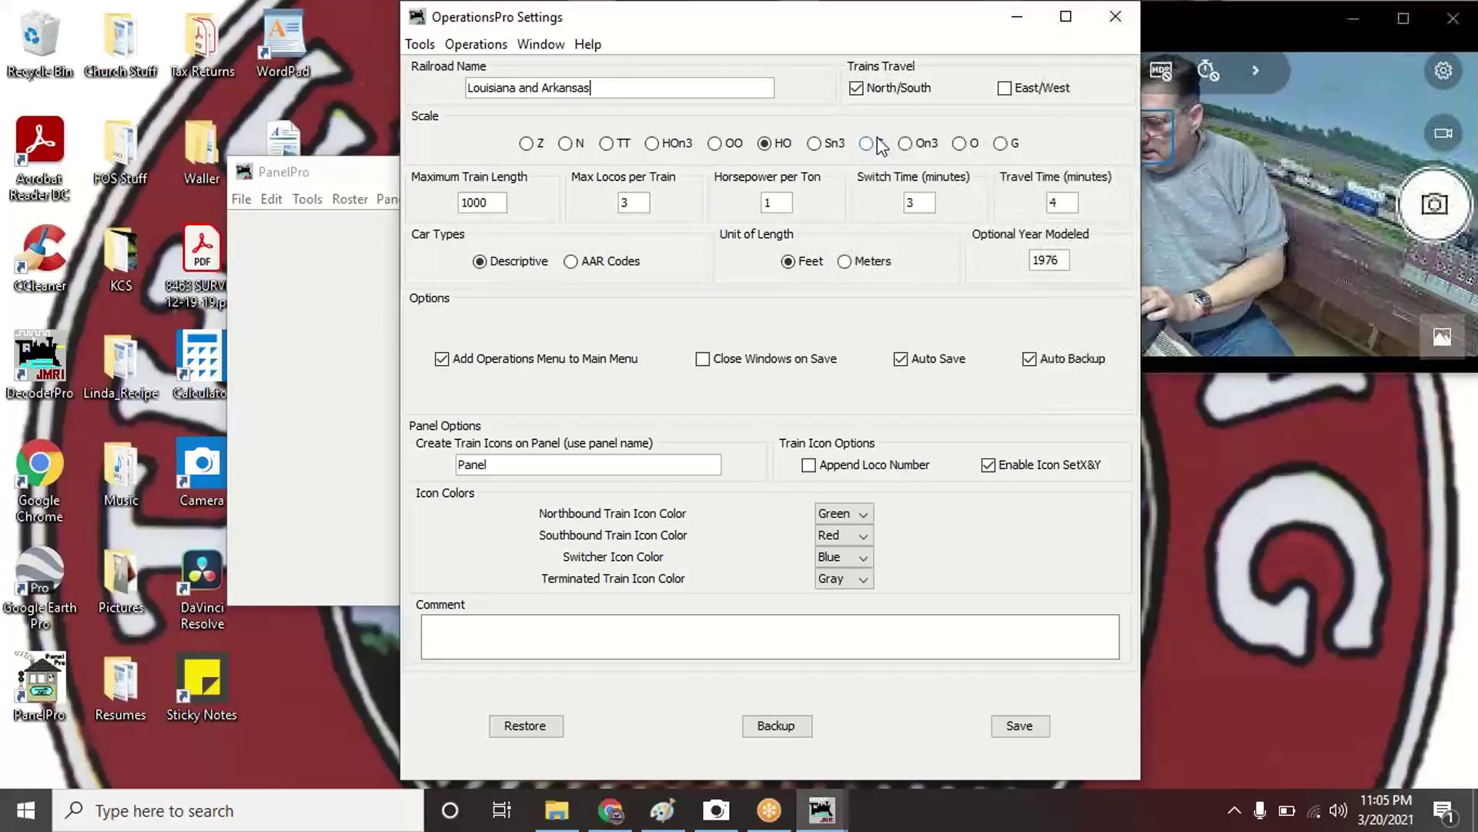
{"action": "left_click", "coordinate": [1314, 55]}
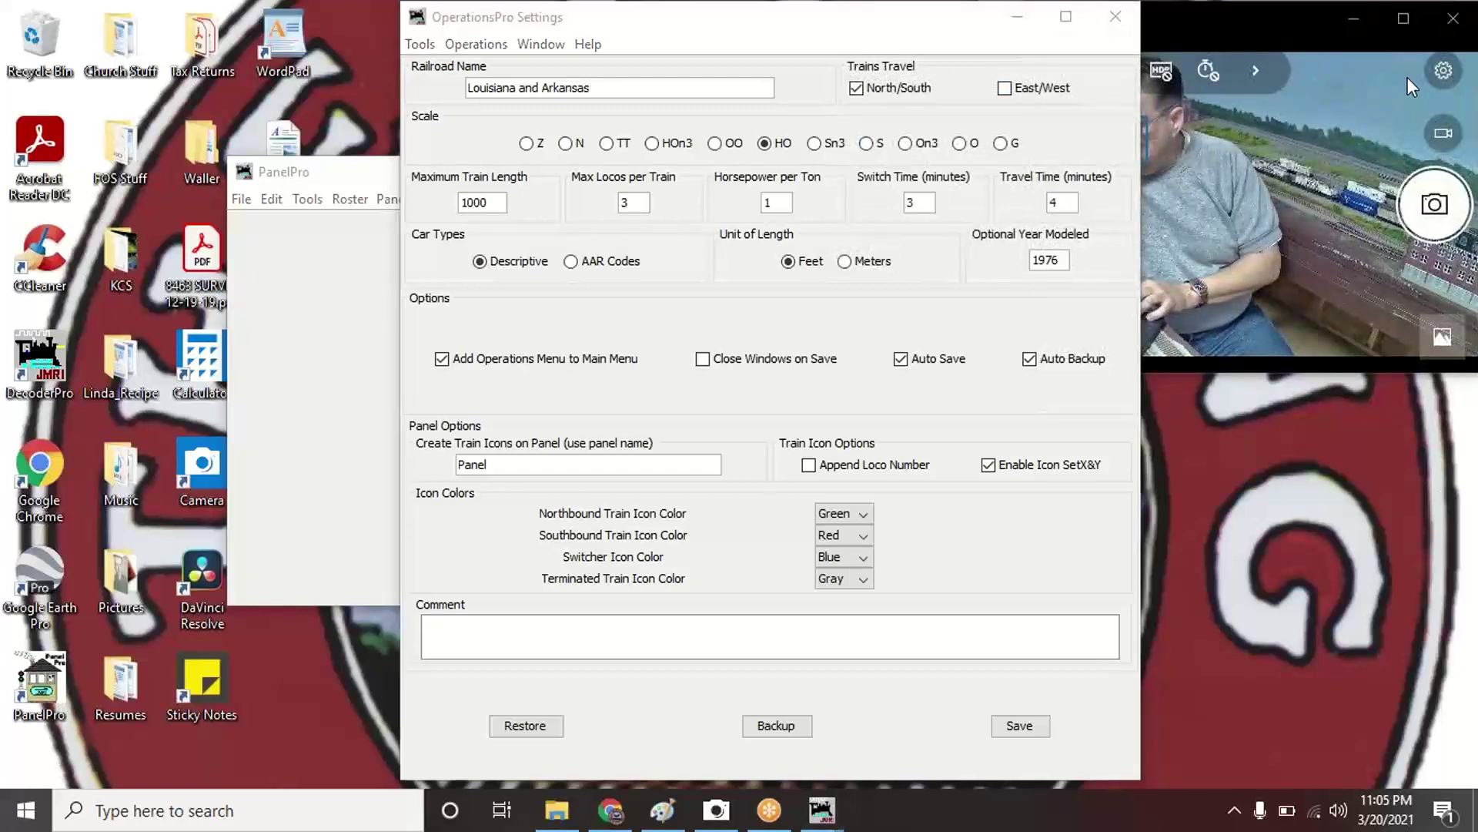
{"action": "left_click", "coordinate": [1094, 47]}
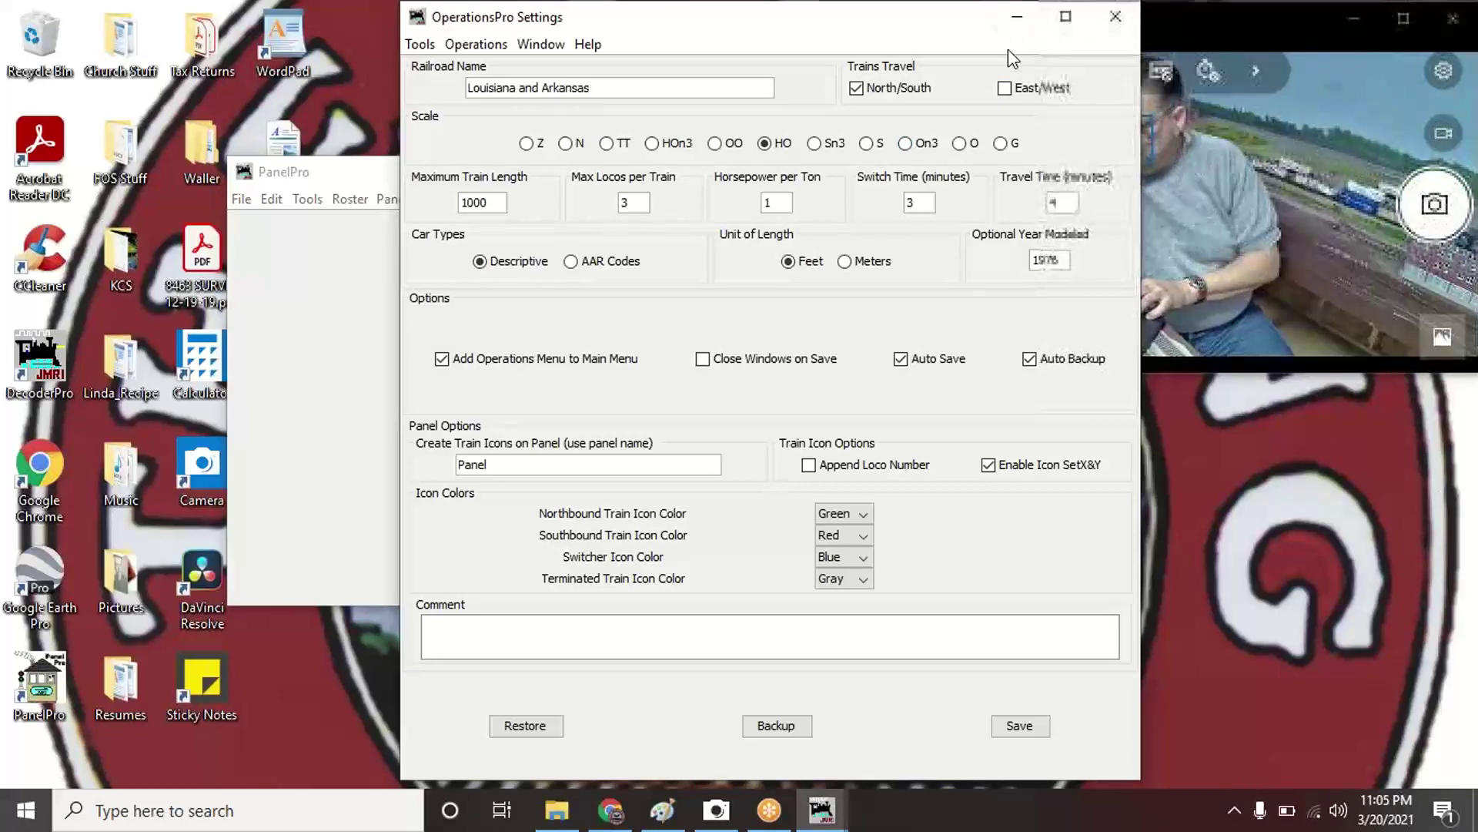
{"action": "left_click", "coordinate": [1067, 18]}
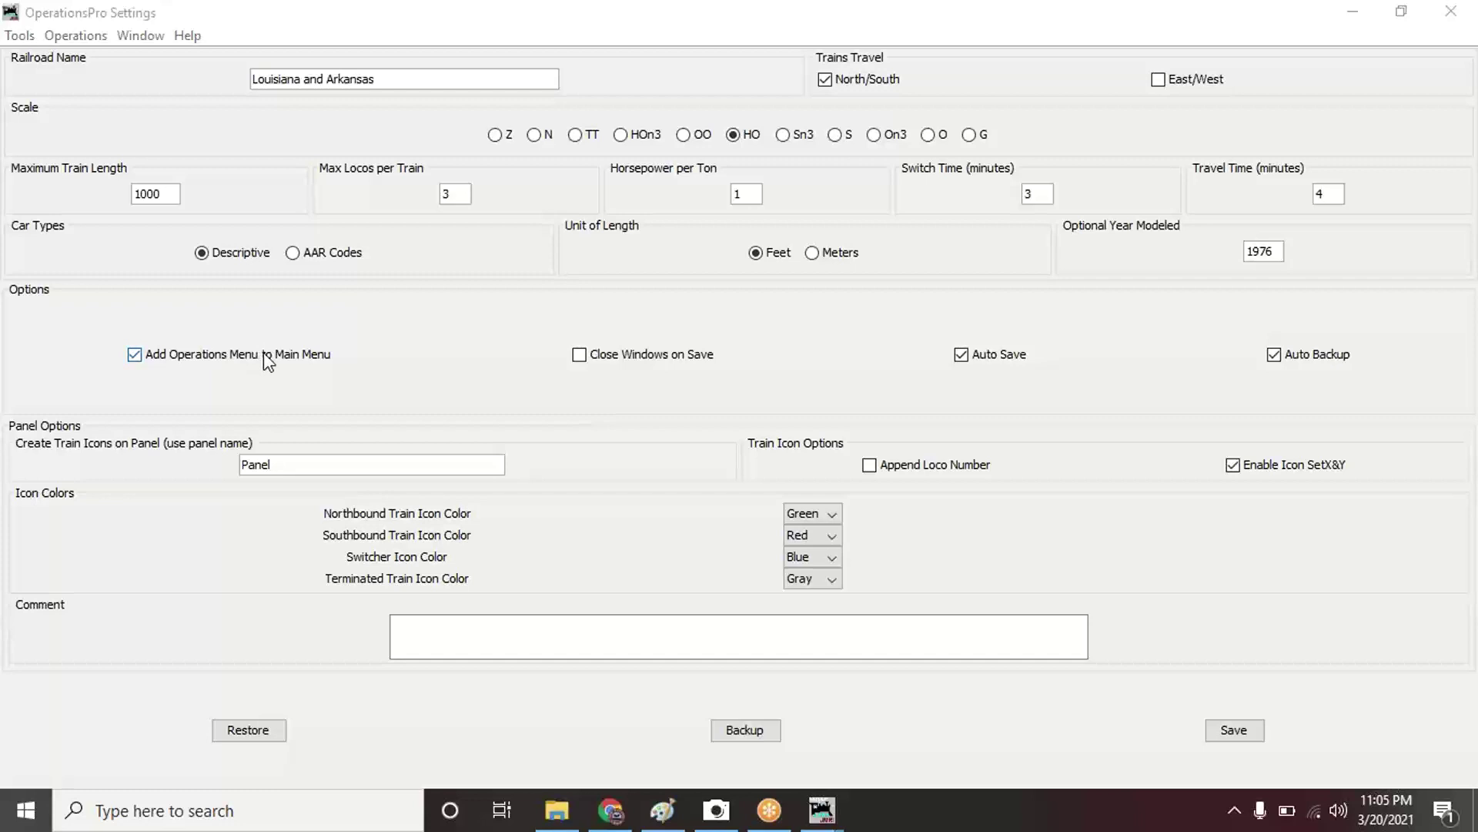
{"action": "left_click", "coordinate": [251, 28]}
{"action": "left_click", "coordinate": [1451, 11]}
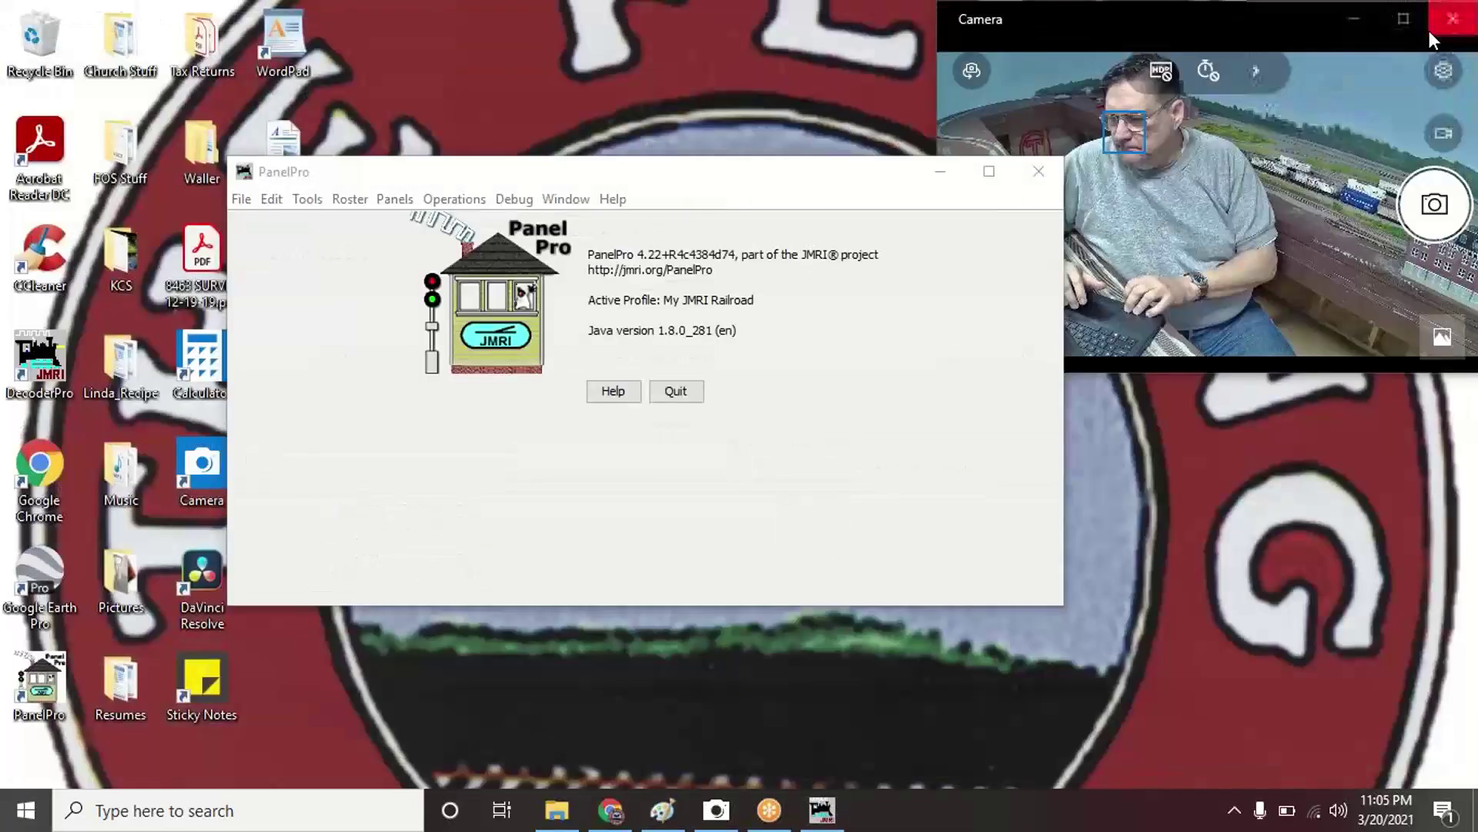
{"action": "left_click", "coordinate": [453, 201]}
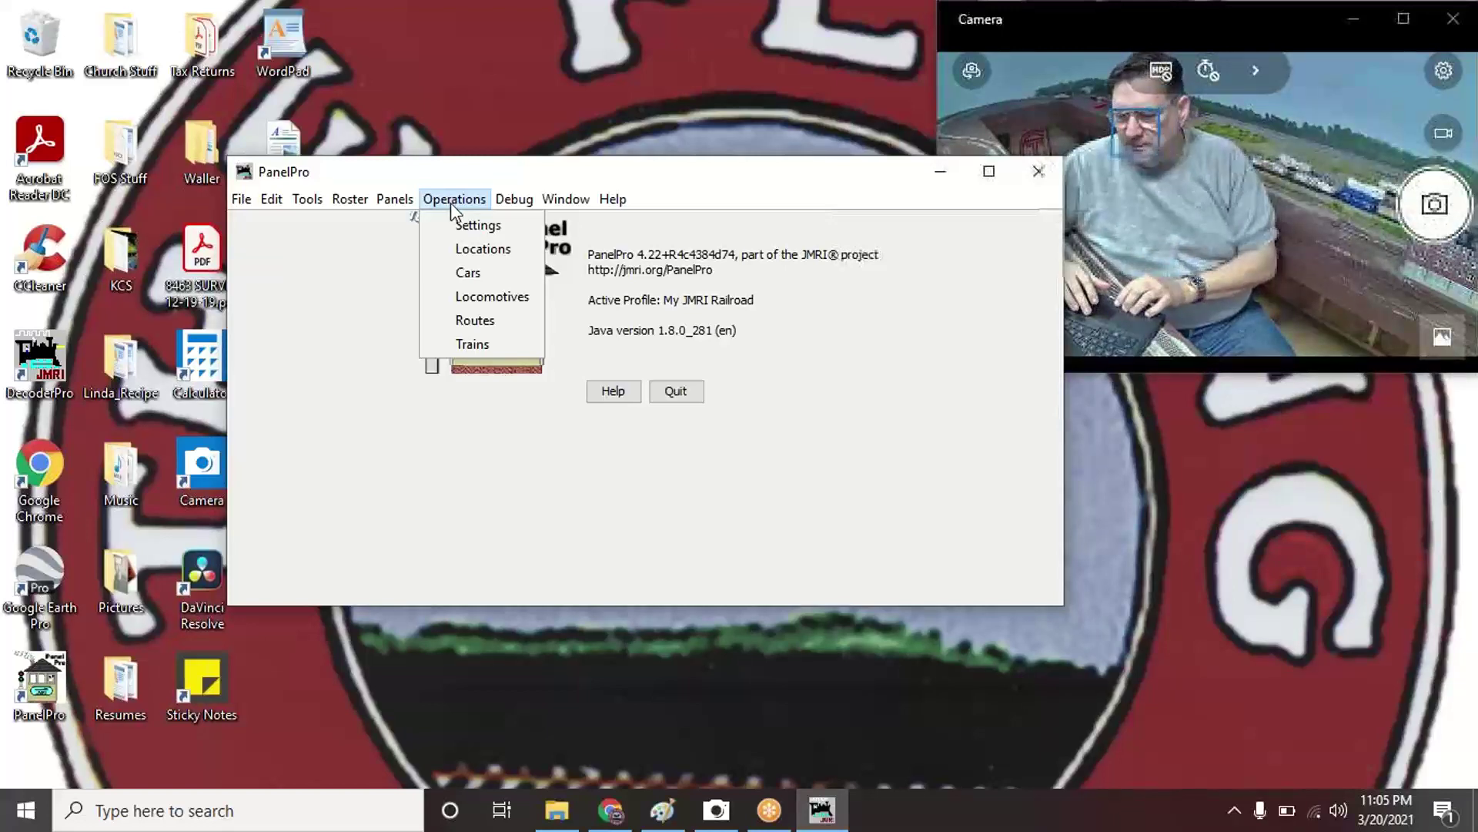
{"action": "left_click", "coordinate": [456, 224]}
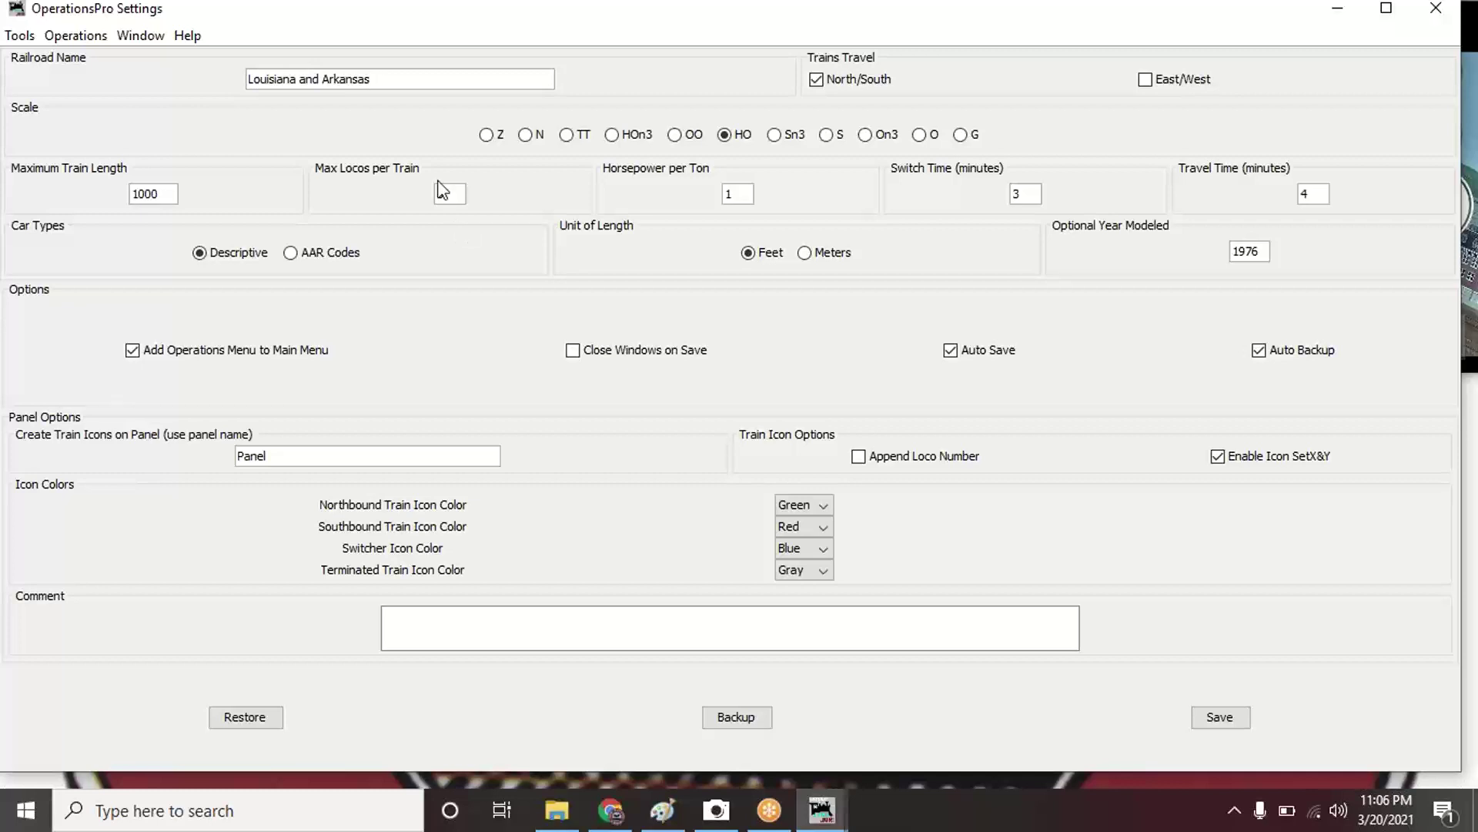
{"action": "left_click", "coordinate": [385, 78]}
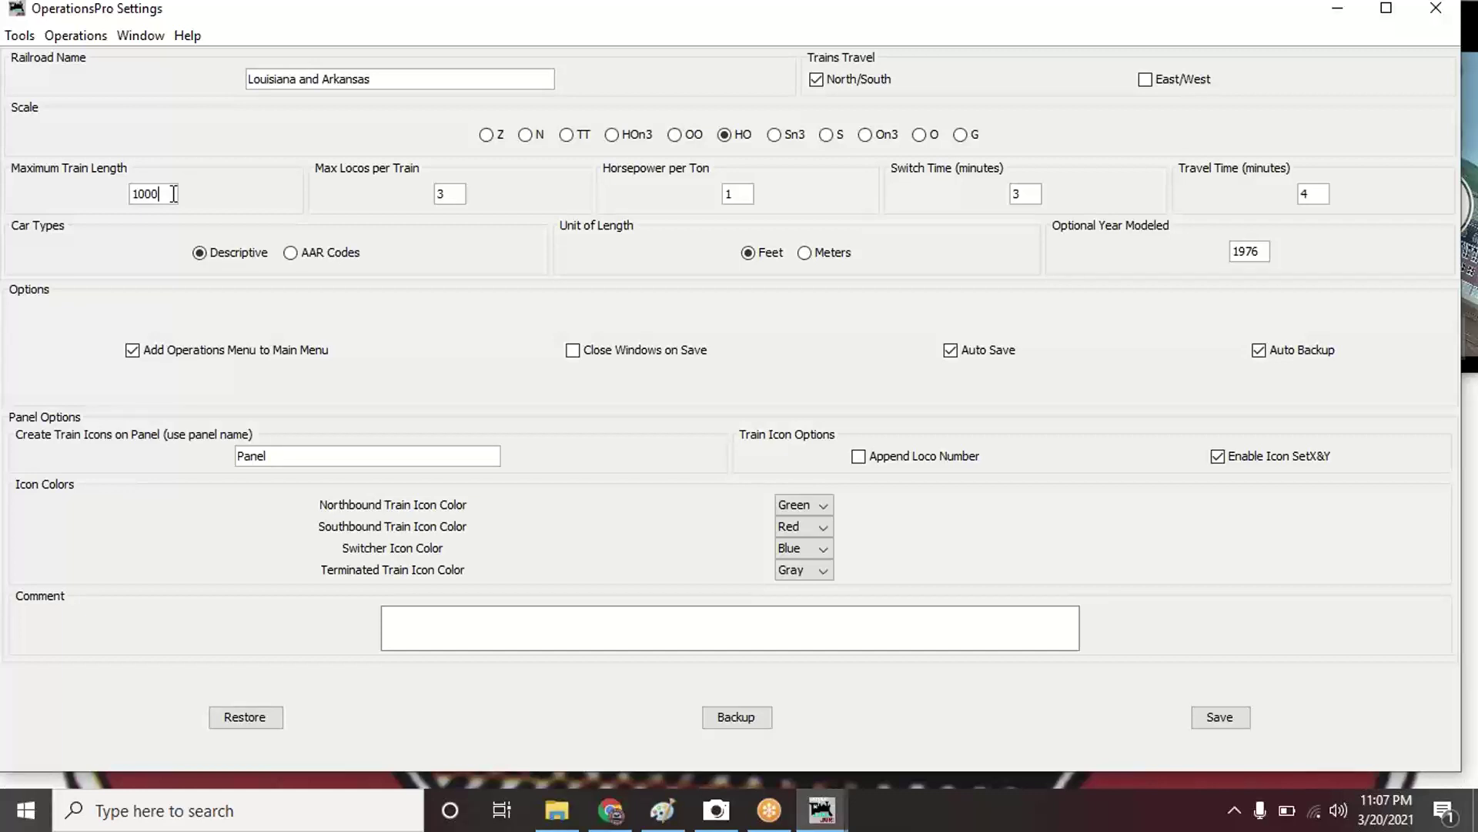
- Review the 1000 maximum train length and keep Green as the northbound icon colour
{"action": "left_click", "coordinate": [174, 194]}
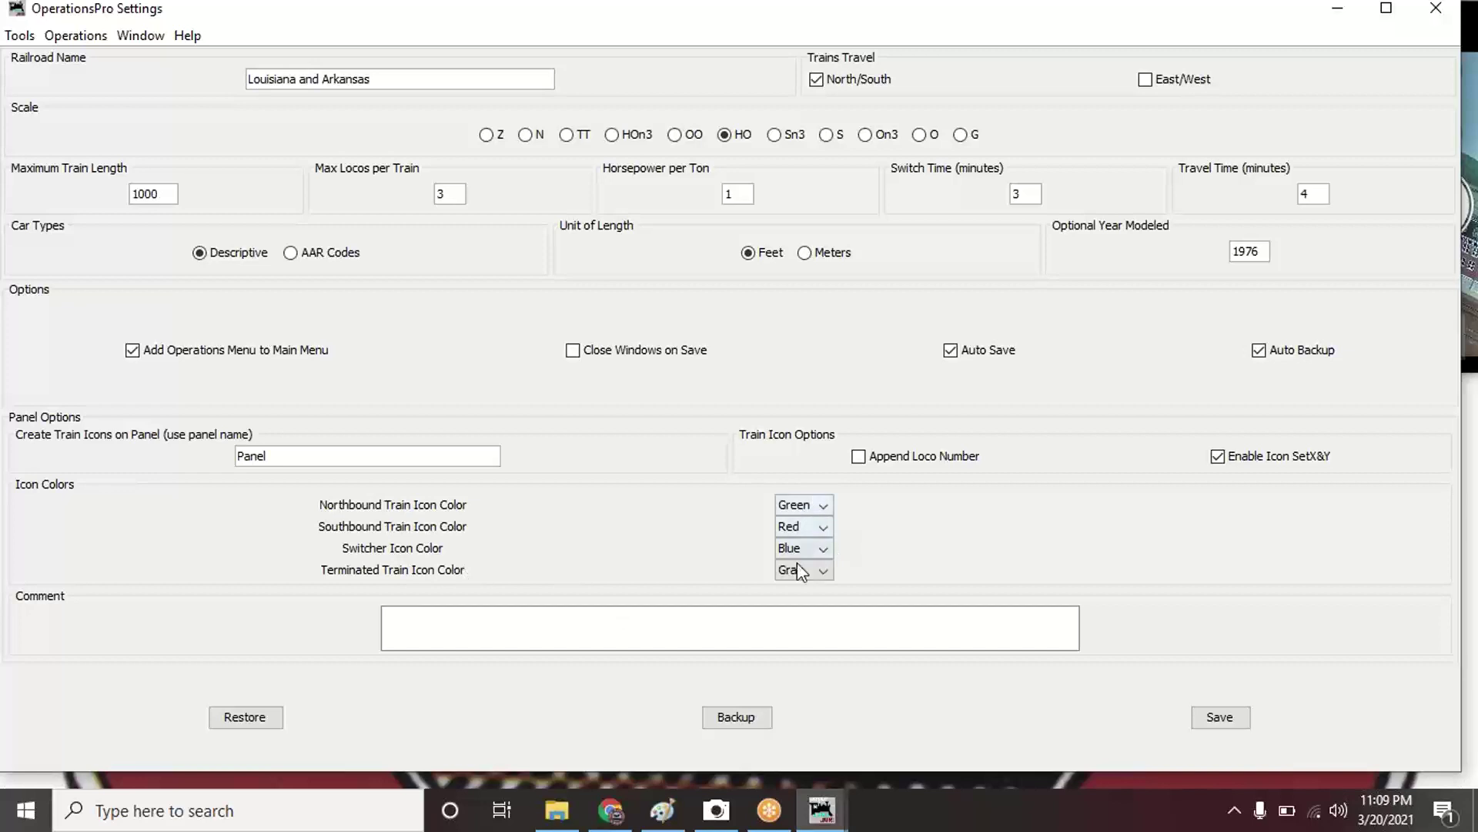
{"action": "left_click", "coordinate": [828, 510]}
{"action": "left_click", "coordinate": [828, 510]}
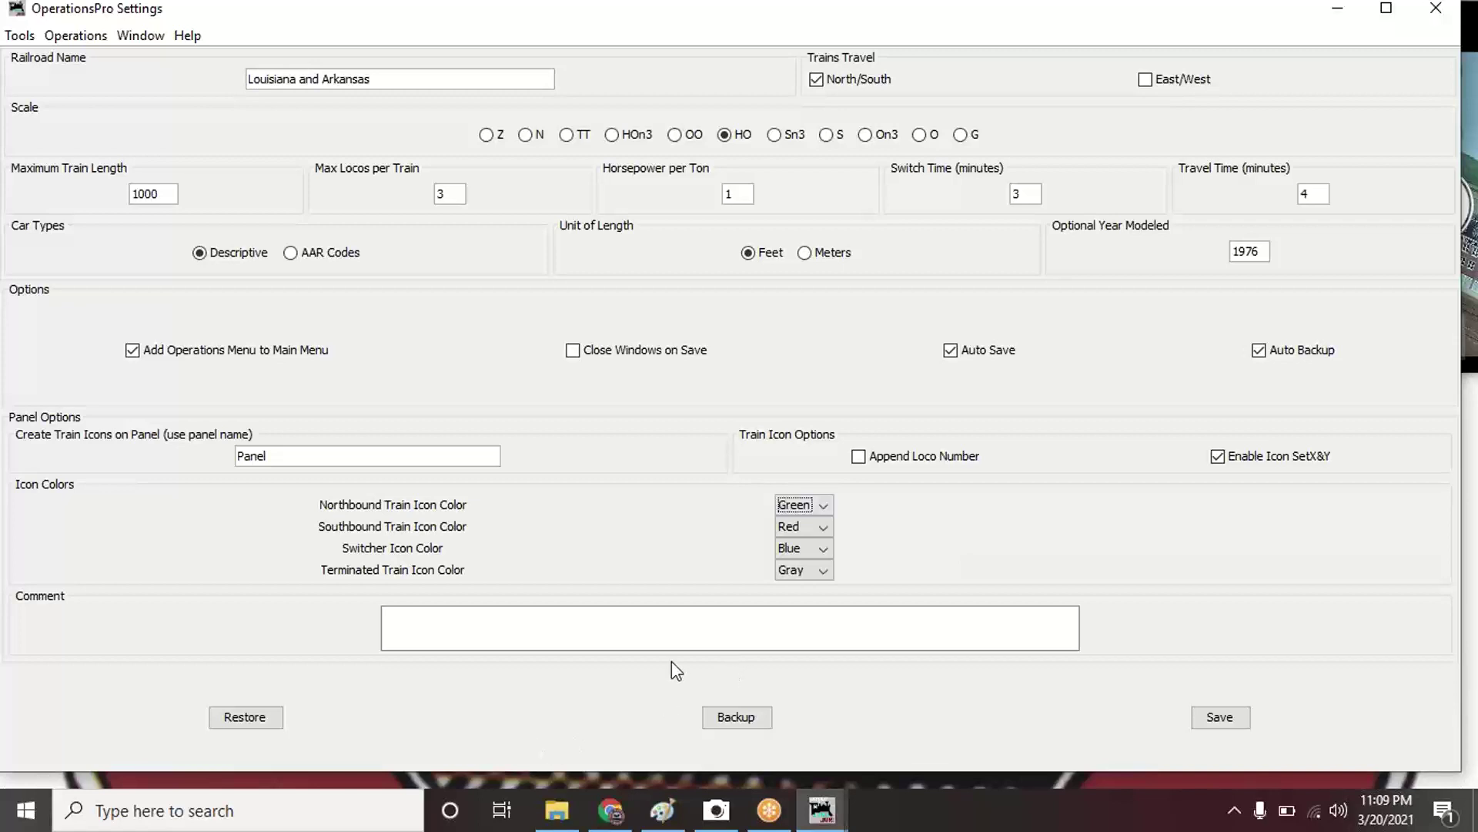
- Save and close OperationsPro Settings, then browse the main window's Operations and Window menus
{"action": "left_click", "coordinate": [1232, 719]}
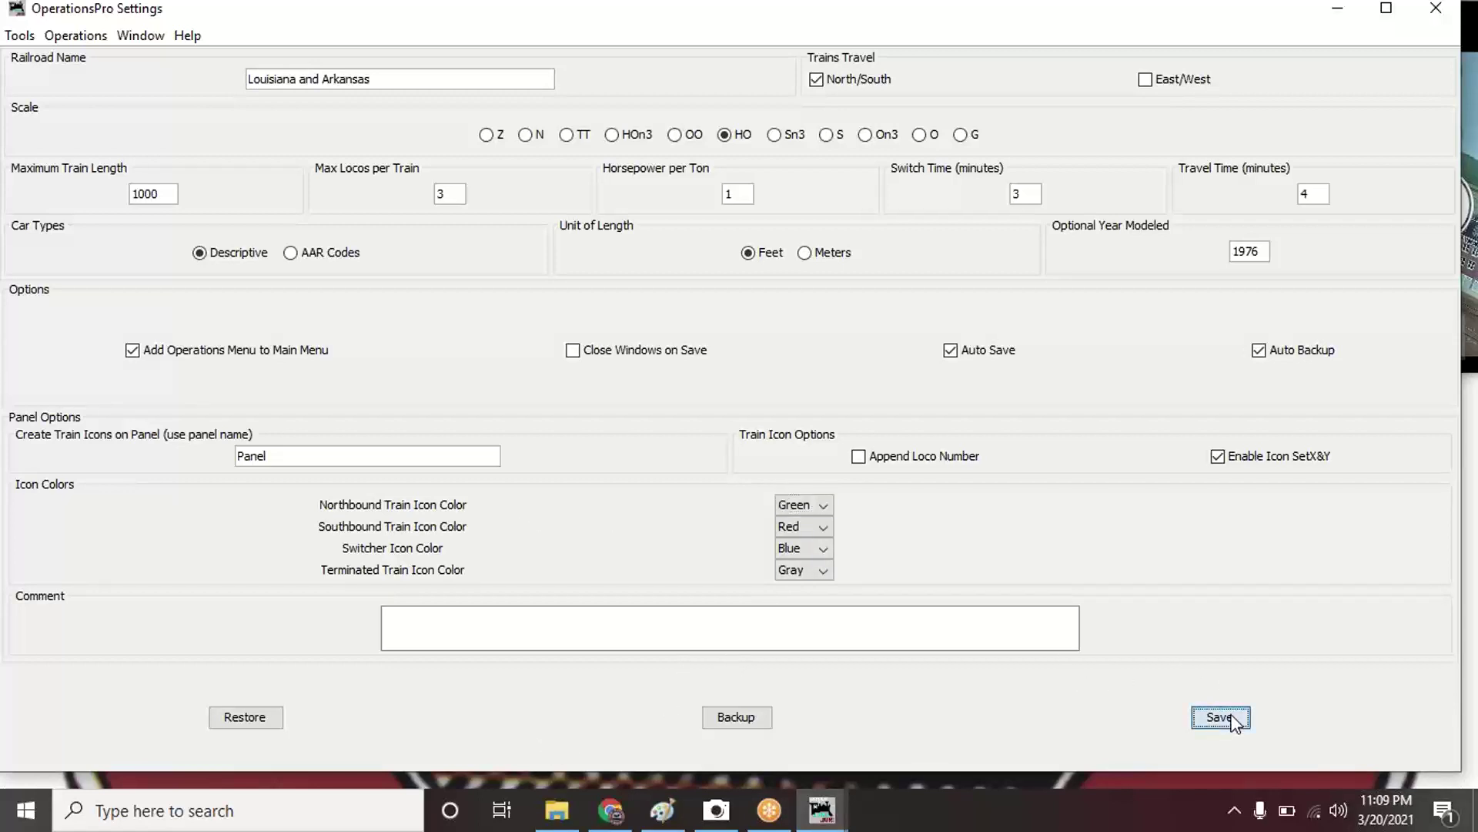
{"action": "left_click", "coordinate": [1437, 10]}
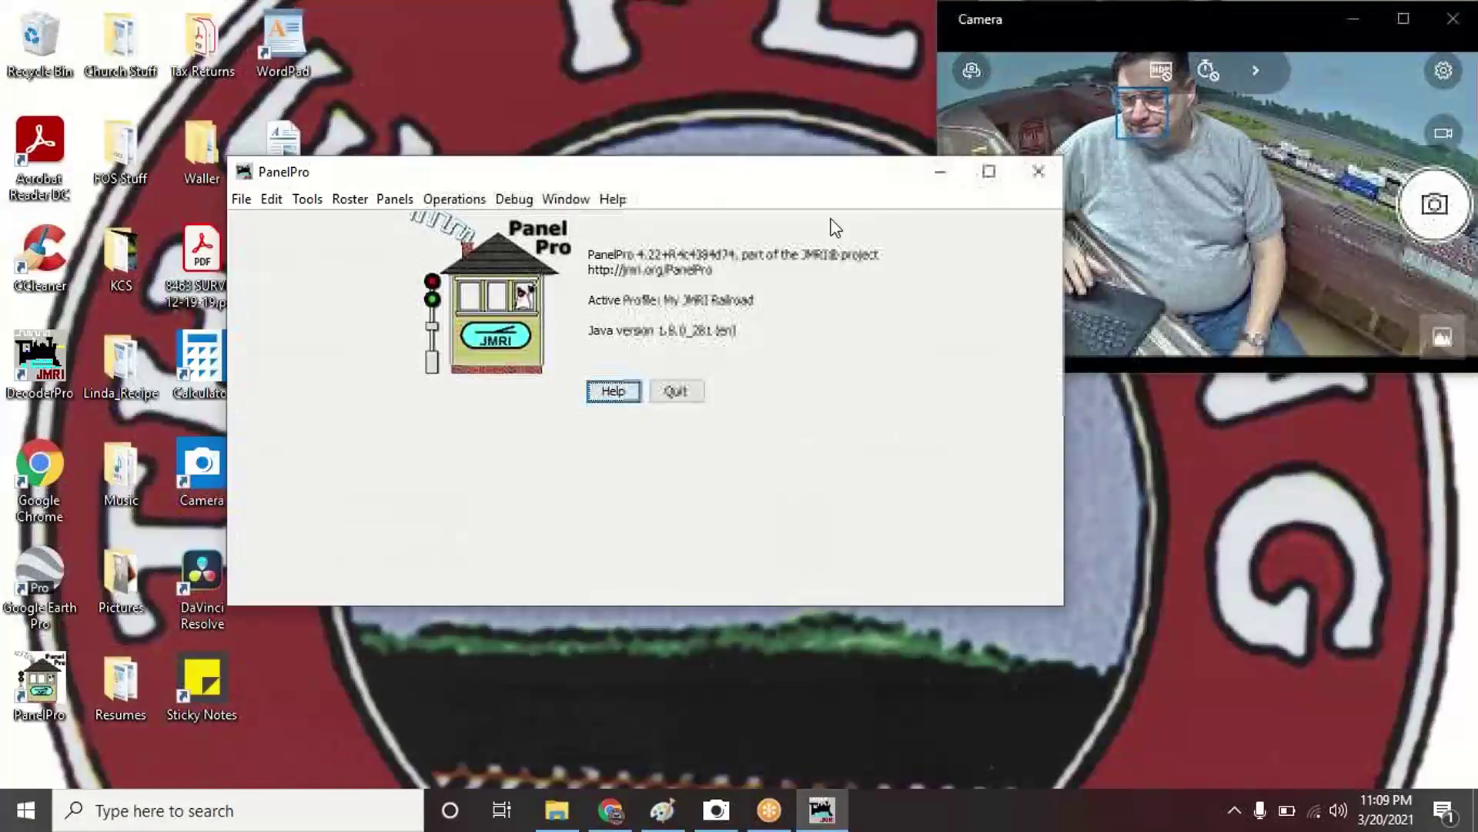
{"action": "left_click", "coordinate": [455, 202]}
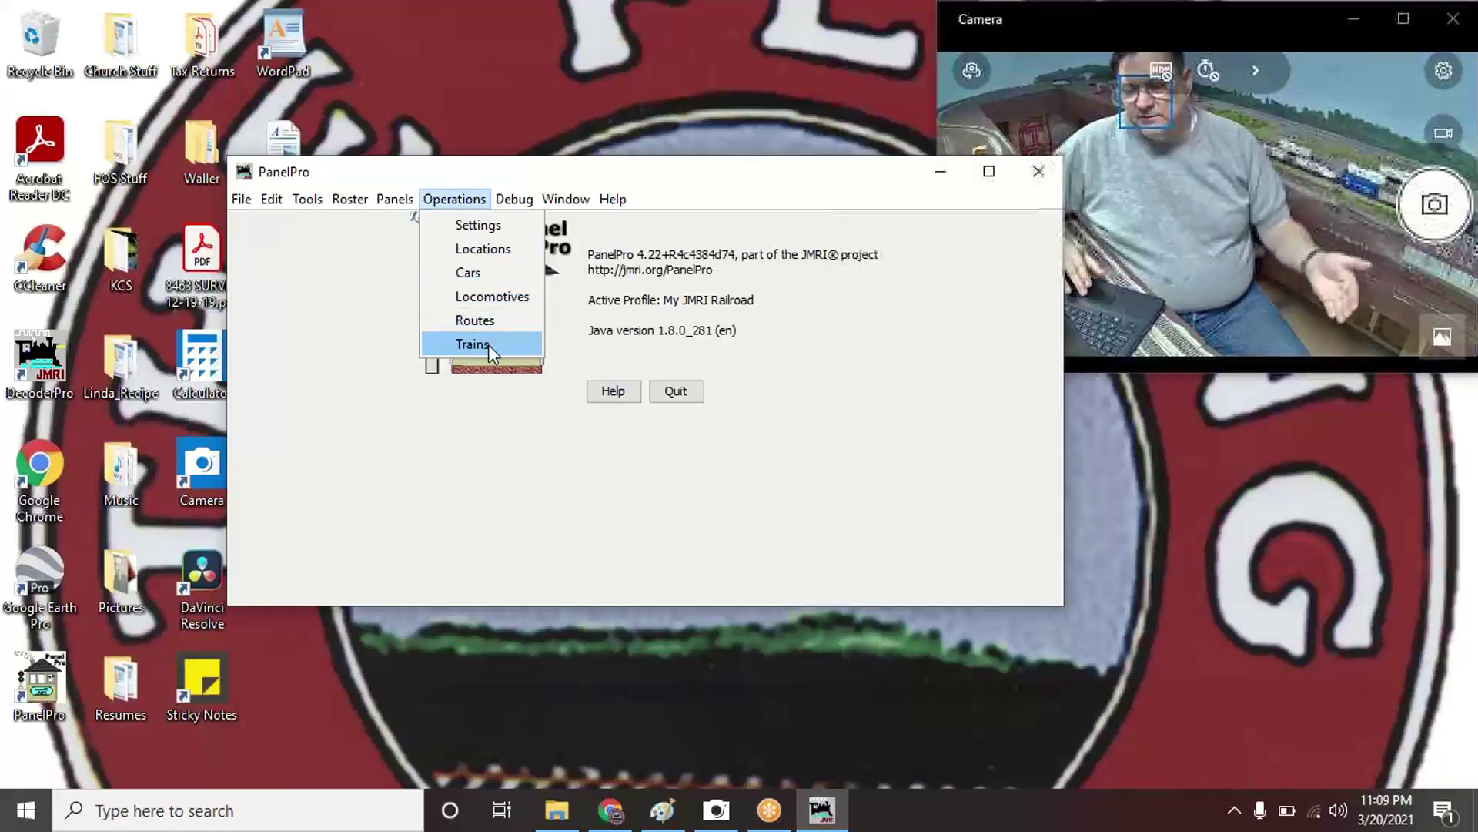
{"action": "left_click", "coordinate": [566, 199]}
{"action": "left_click", "coordinate": [714, 182]}
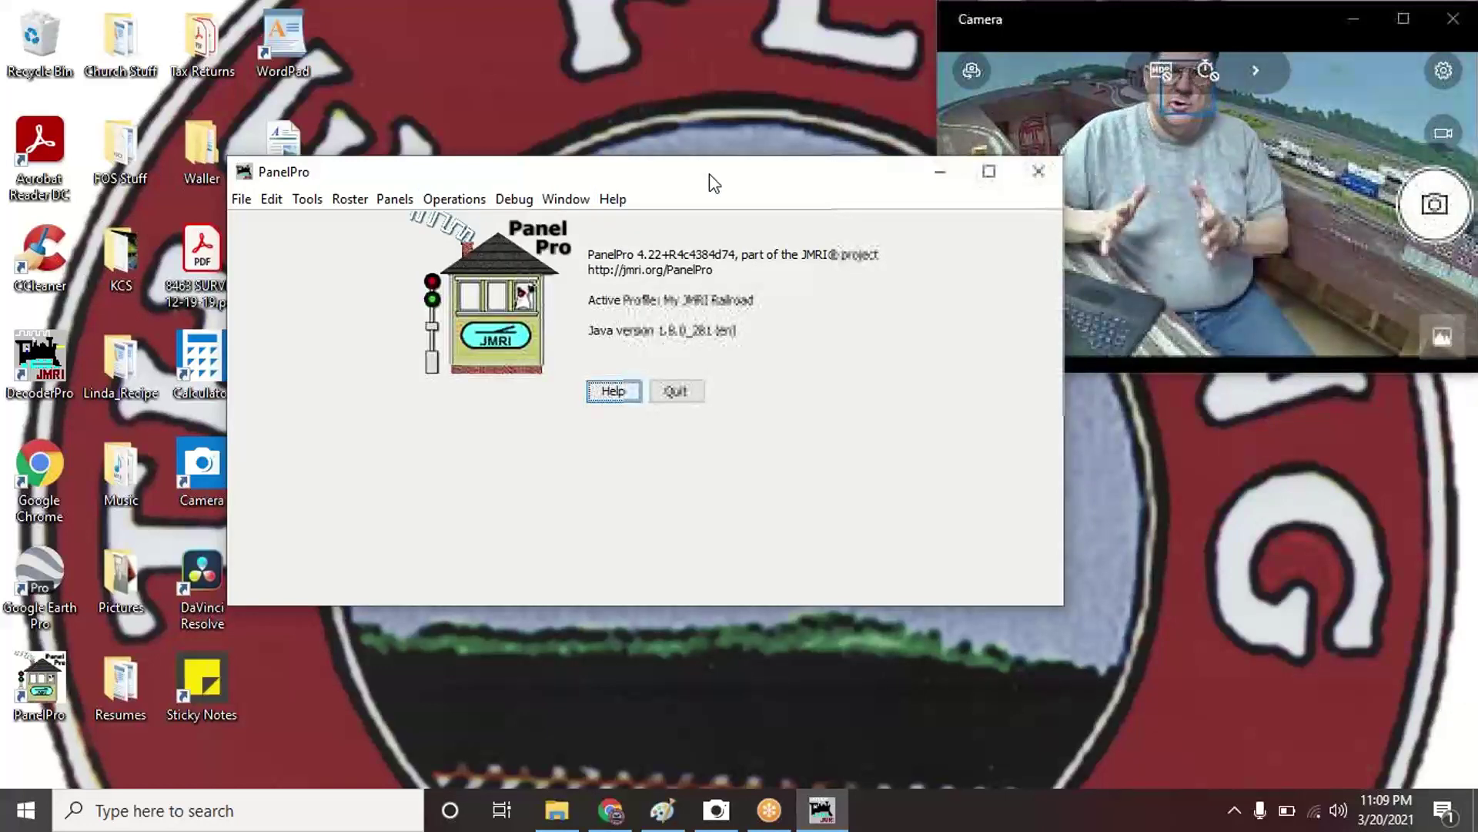
{"action": "left_click", "coordinate": [455, 200]}
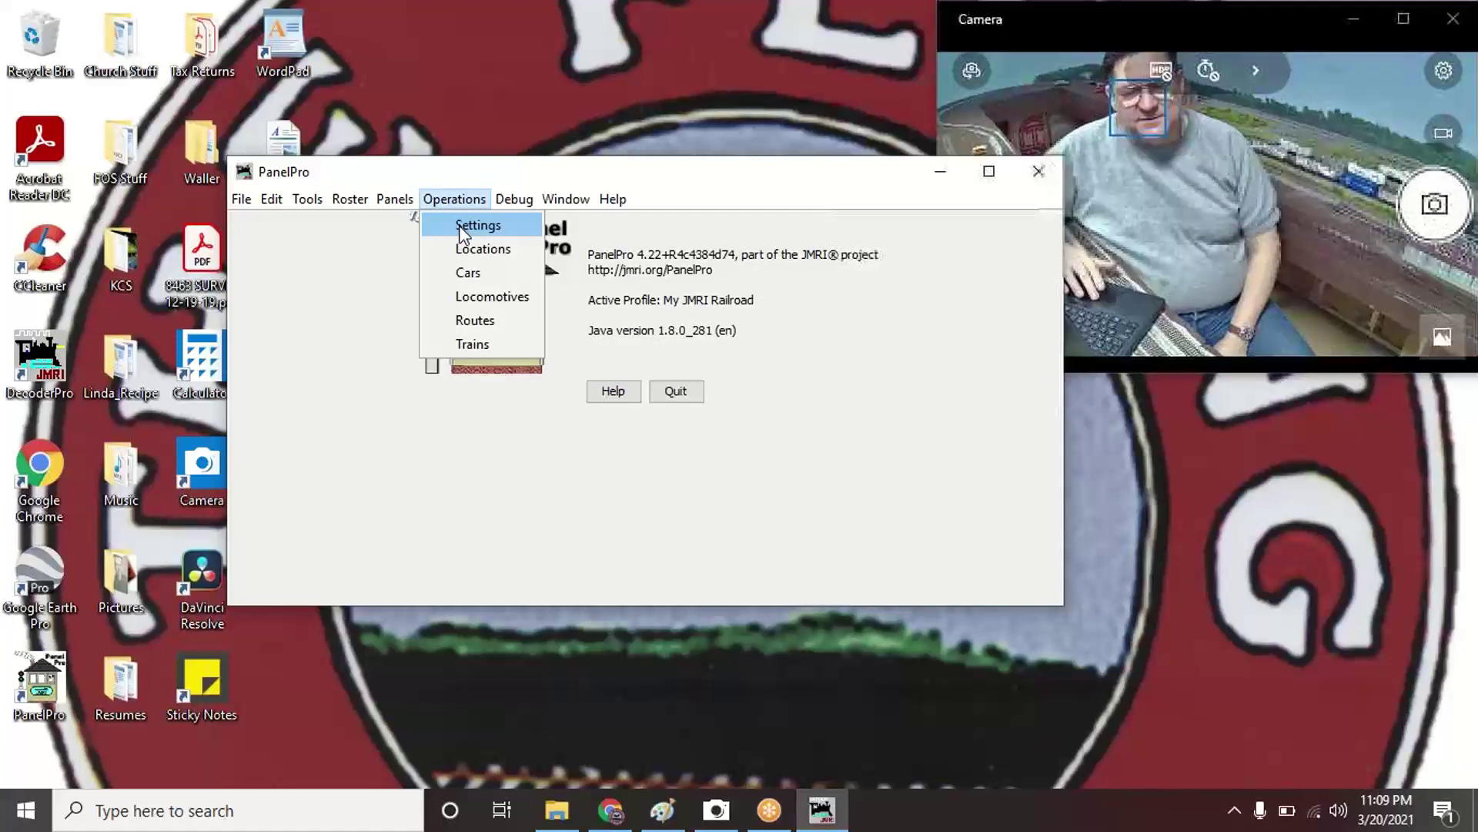
{"action": "left_click", "coordinate": [572, 179]}
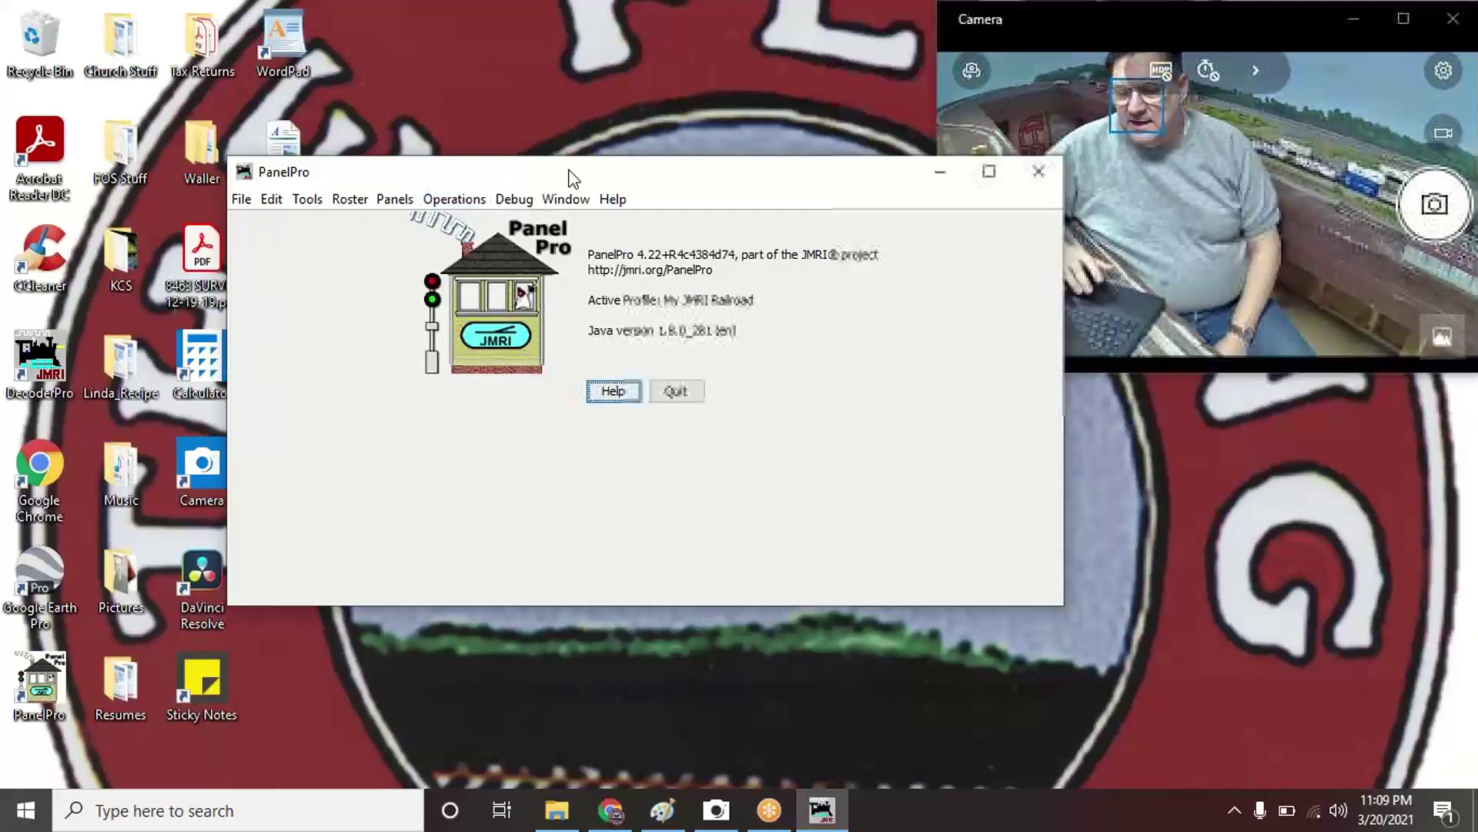
{"action": "left_click", "coordinate": [473, 204]}
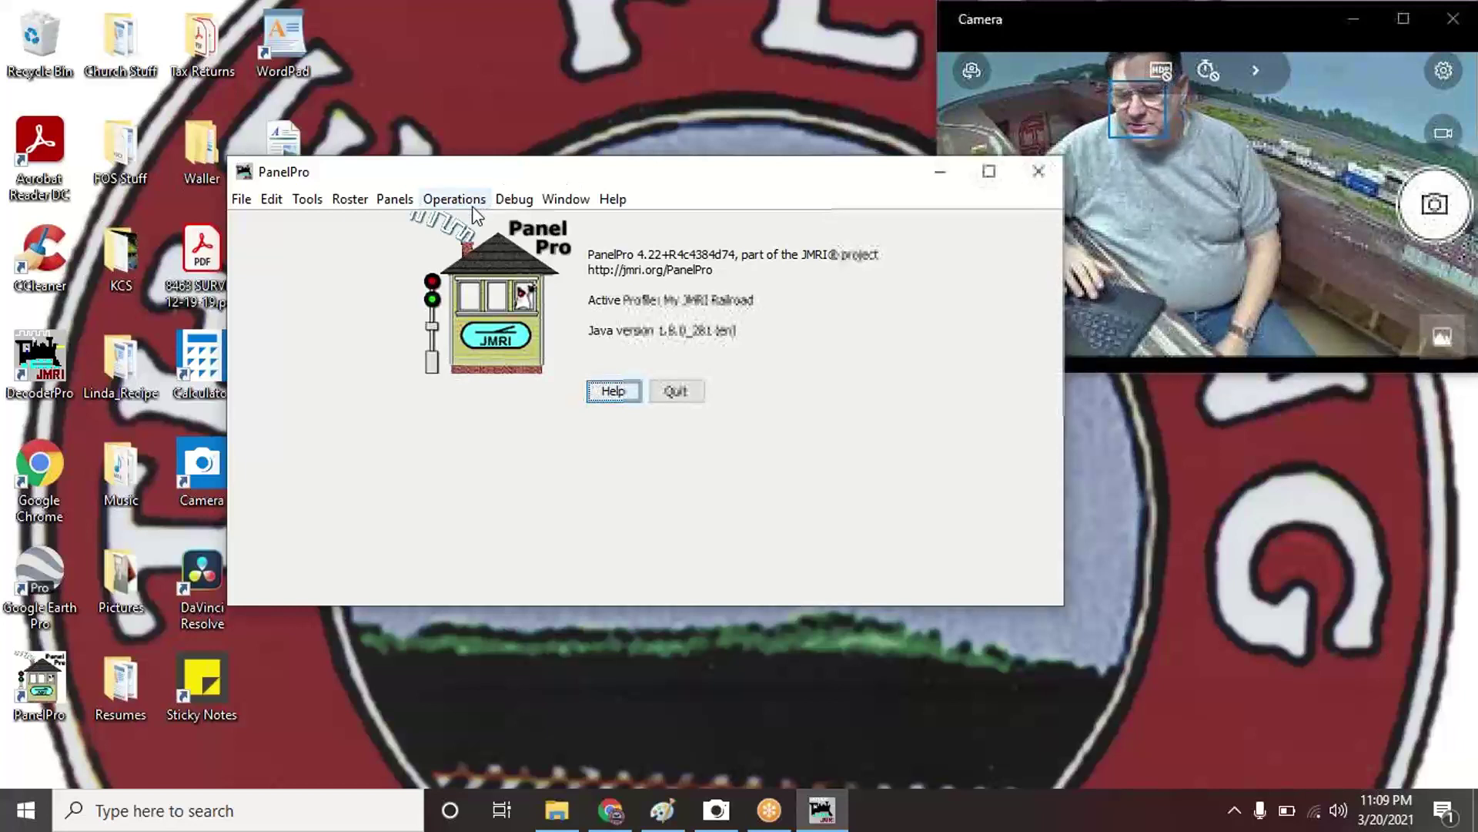